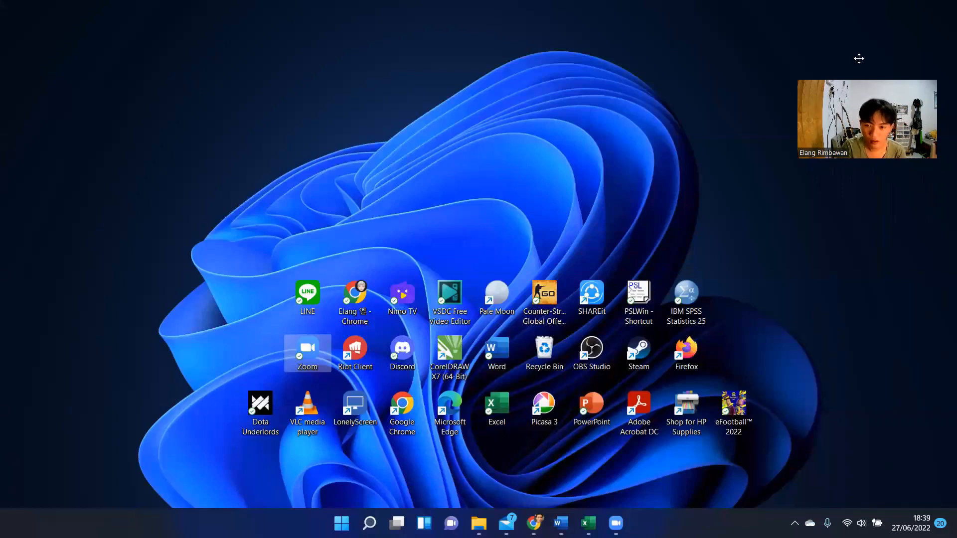
drag(859, 59, 827, 10)
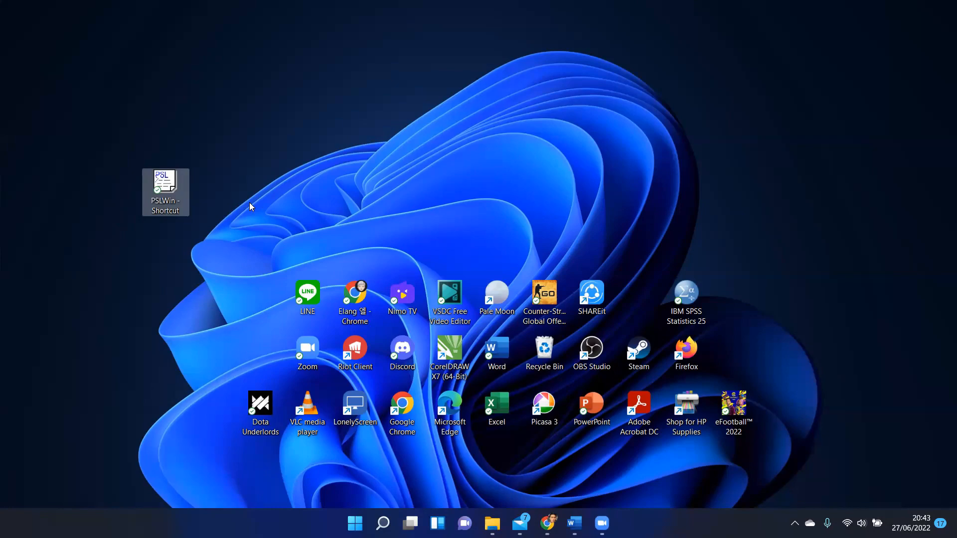
Step: Switch to the UJI 1 PL folder in File Explorer and open the CONTOH2 data file with Notepad
mouse_move(492, 523)
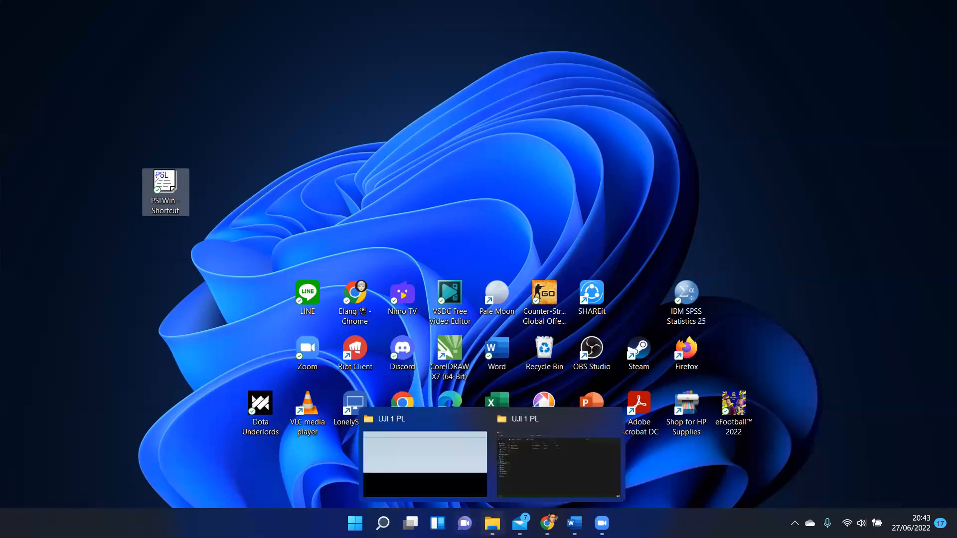
click(518, 459)
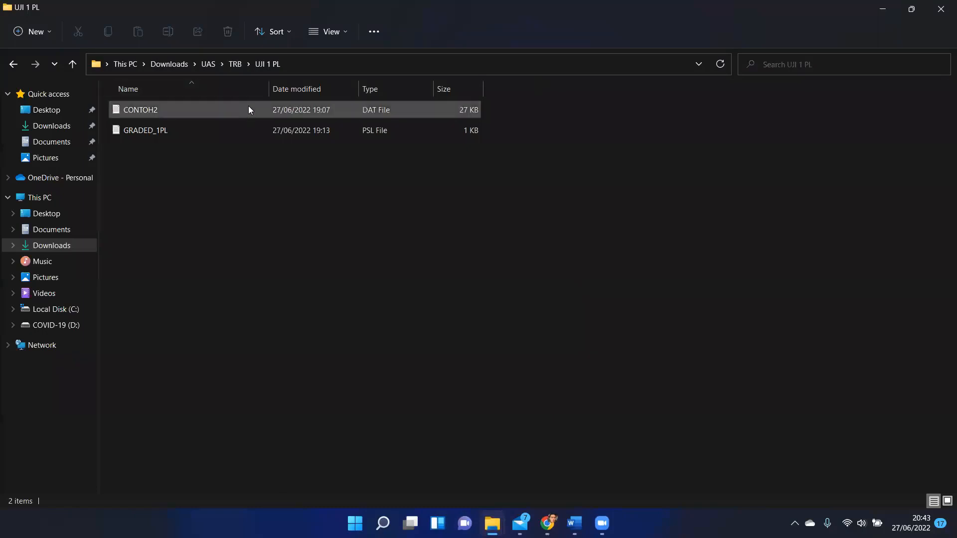
click(277, 114)
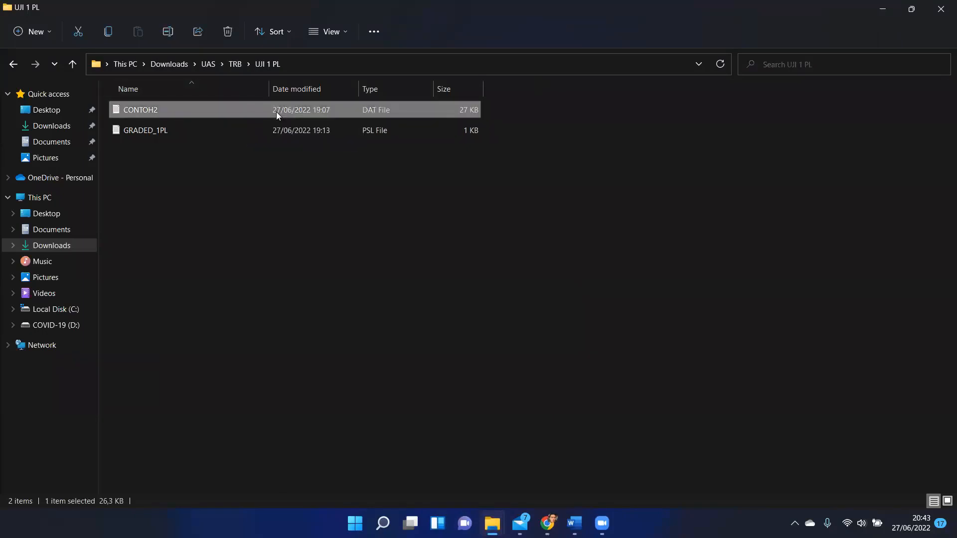
right_click(277, 114)
mouse_move(358, 175)
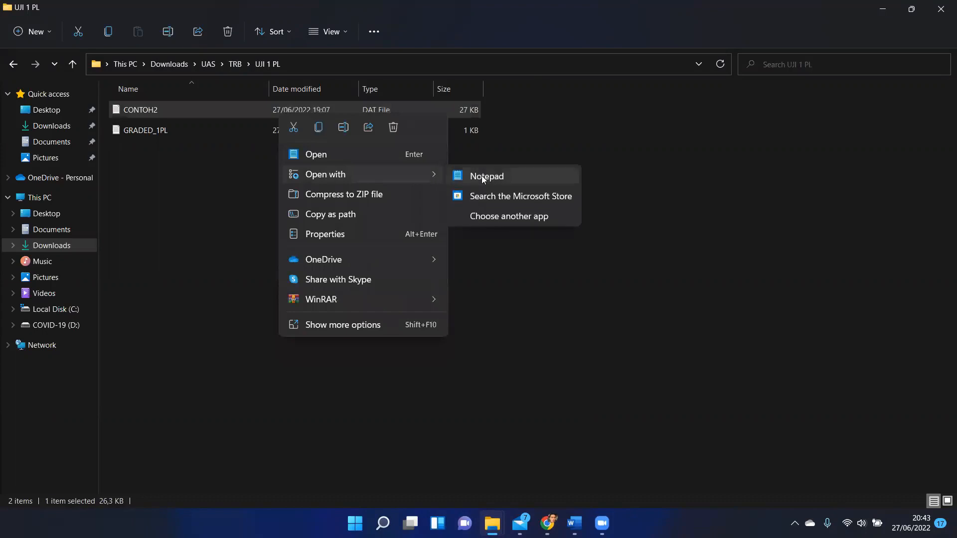
click(482, 177)
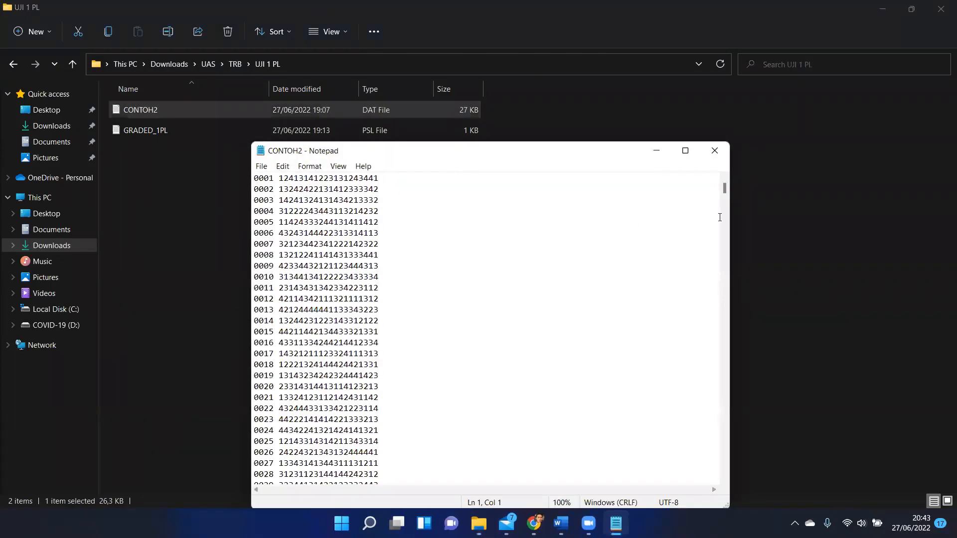
Step: Examine the start of the CONTOH2 data, highlighting the response string of record 0001
drag(726, 192, 688, 180)
drag(280, 178, 380, 181)
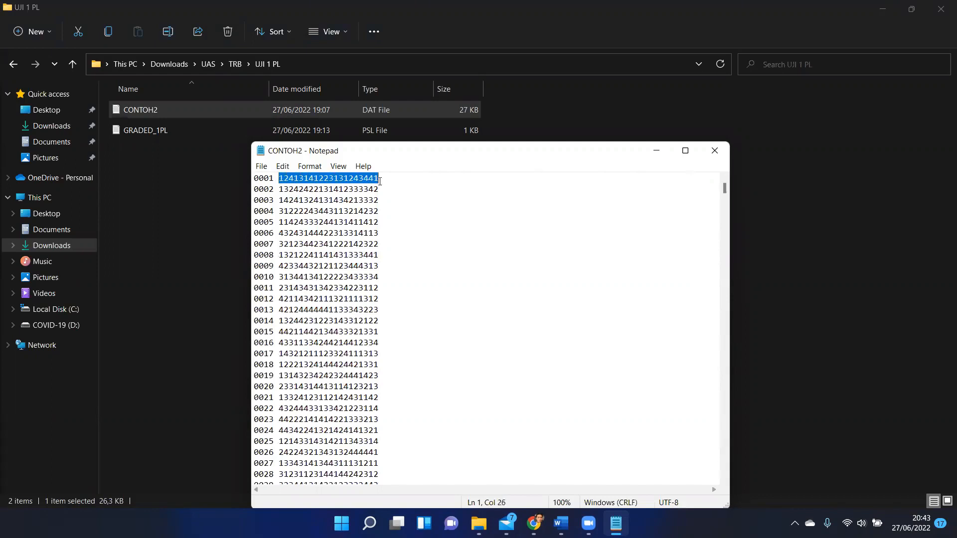
click(404, 192)
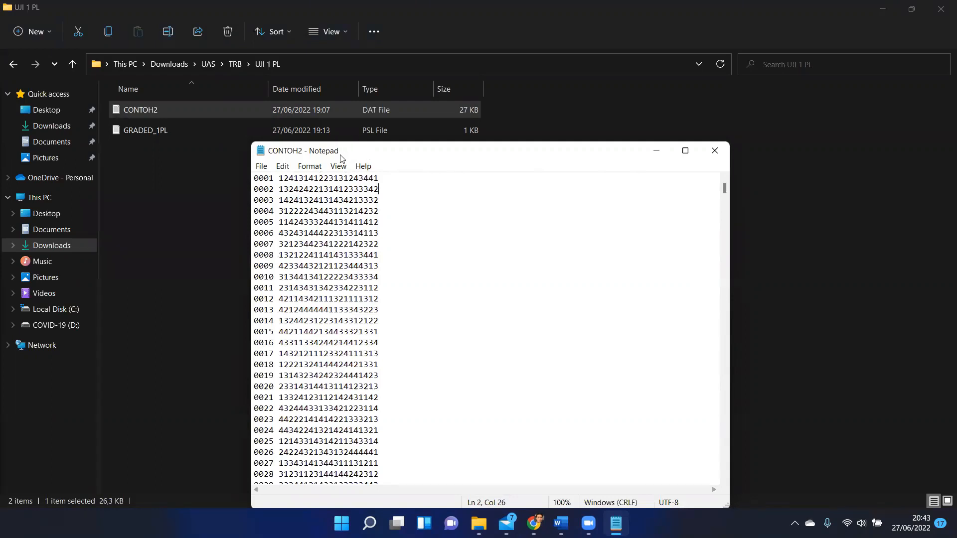
Step: Dock the CONTOH2 window to the left half of the screen and stretch it to full height
drag(341, 159, 1, 1)
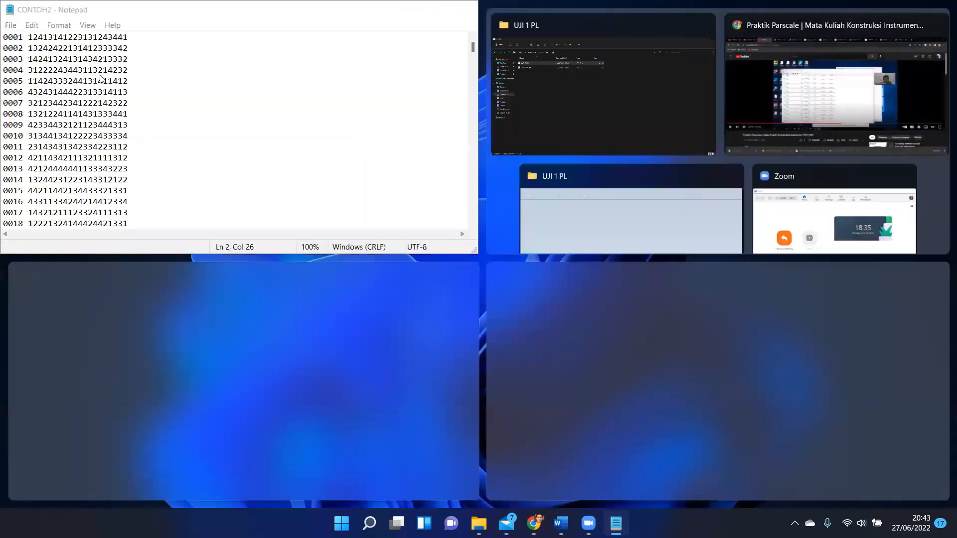
click(354, 234)
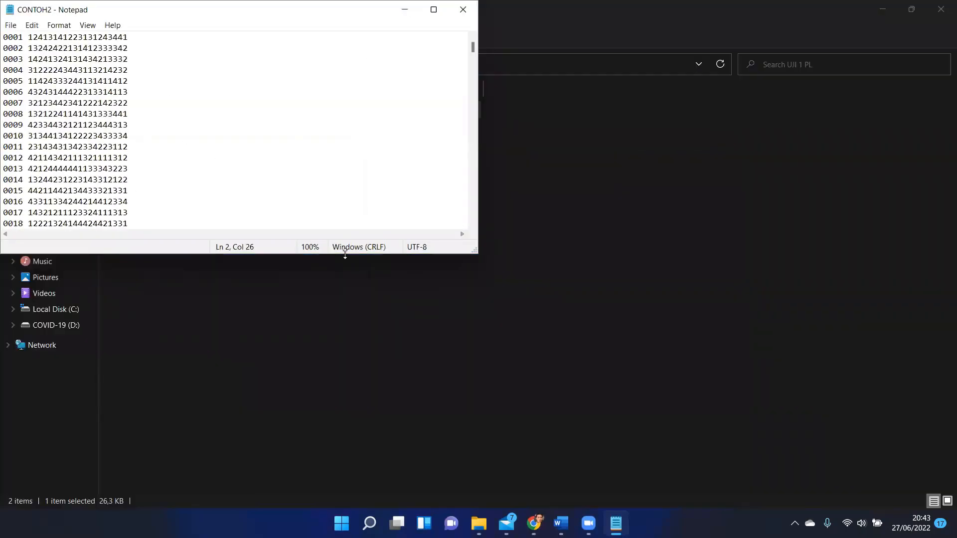
double_click(345, 254)
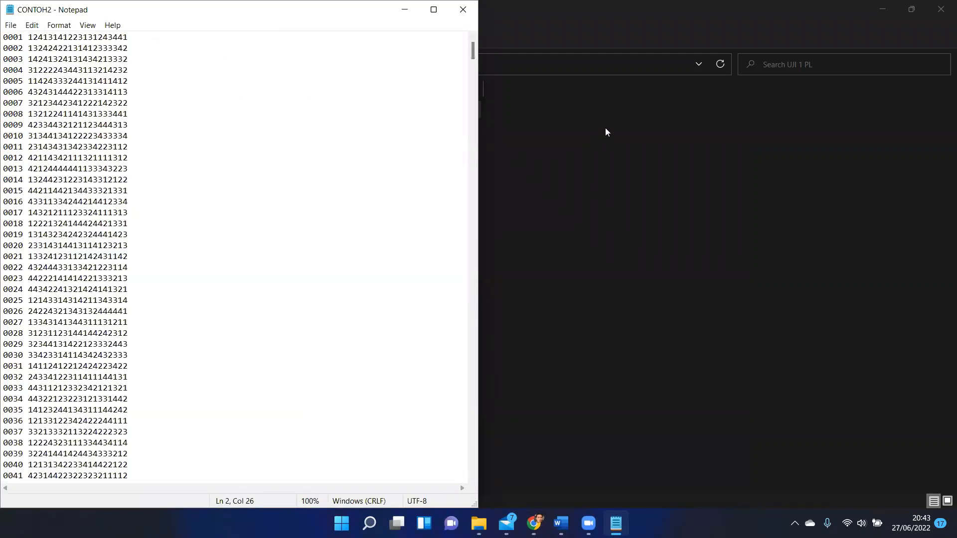
Step: Open the GRADED_1PL syntax file from the folder and arrange it at full height beside the CONTOH2 data window
click(571, 121)
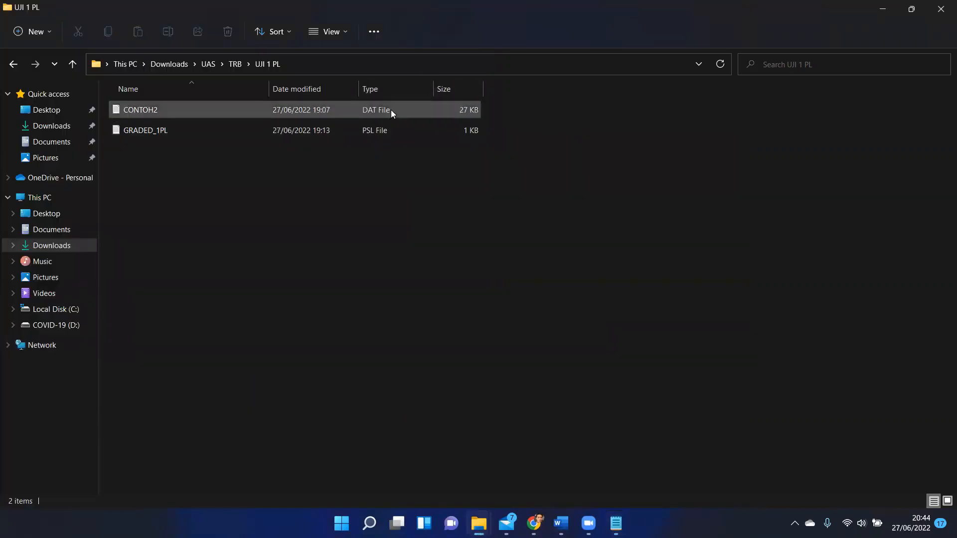
click(352, 132)
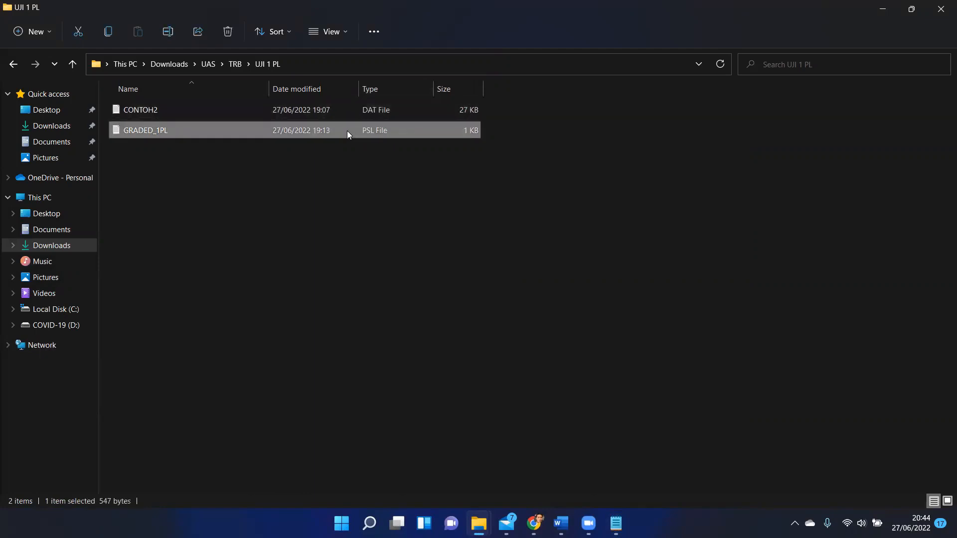
double_click(347, 130)
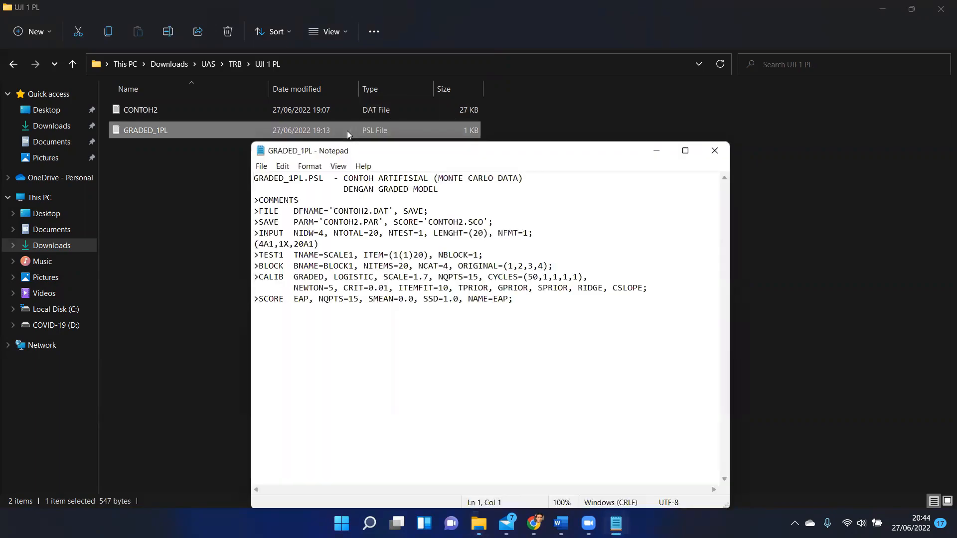
drag(371, 152, 956, 6)
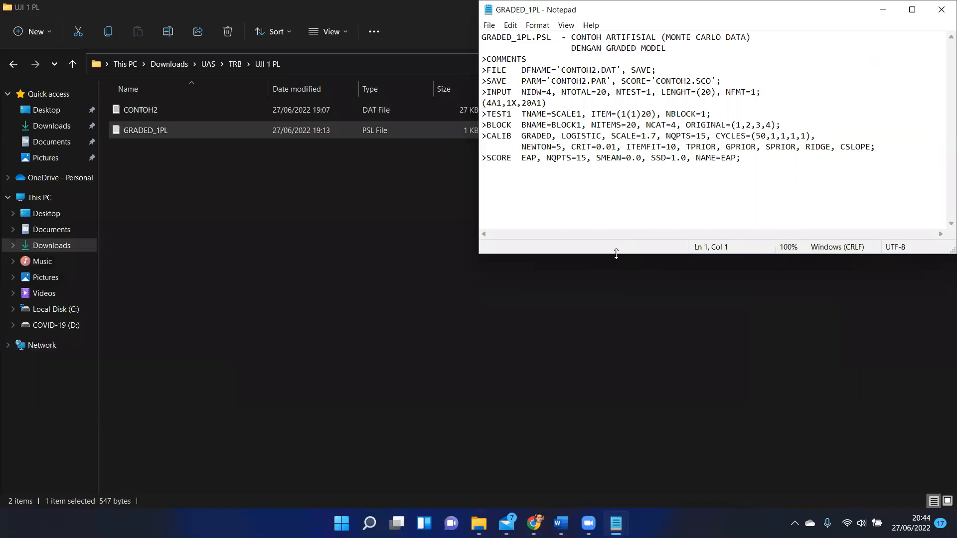
drag(617, 256, 618, 506)
mouse_move(616, 523)
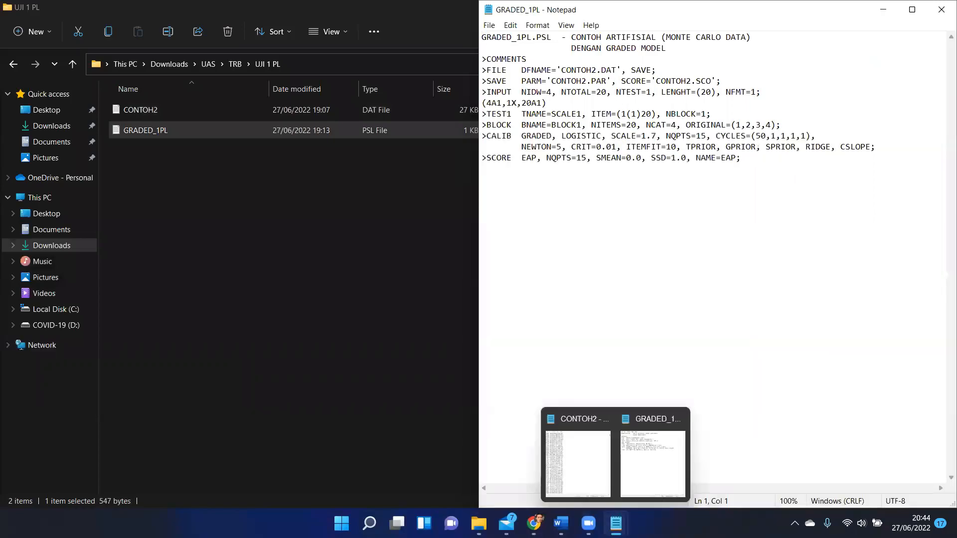
click(584, 462)
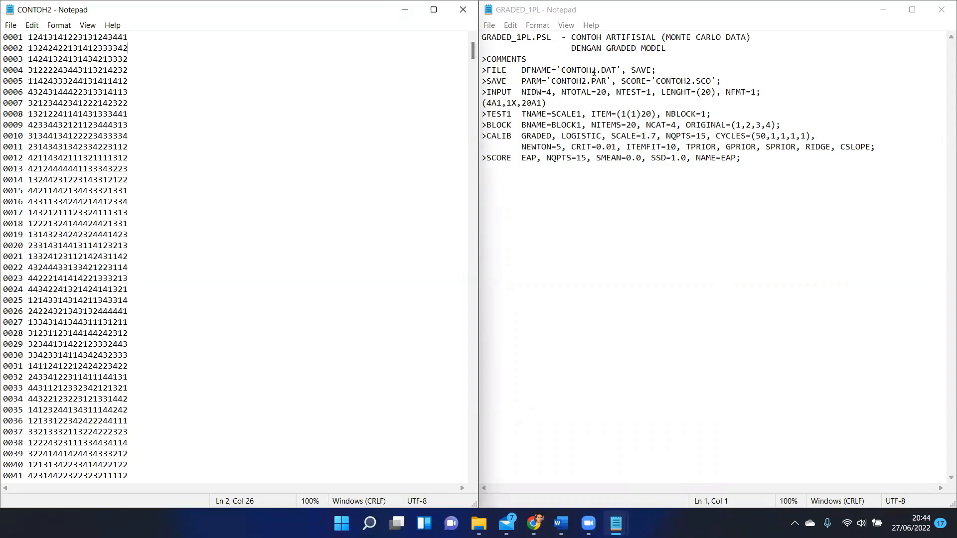
Step: Examine the GRADED_1PL syntax, highlighting the CONTOH2 file names in the FILE and SAVE commands
drag(742, 165, 486, 48)
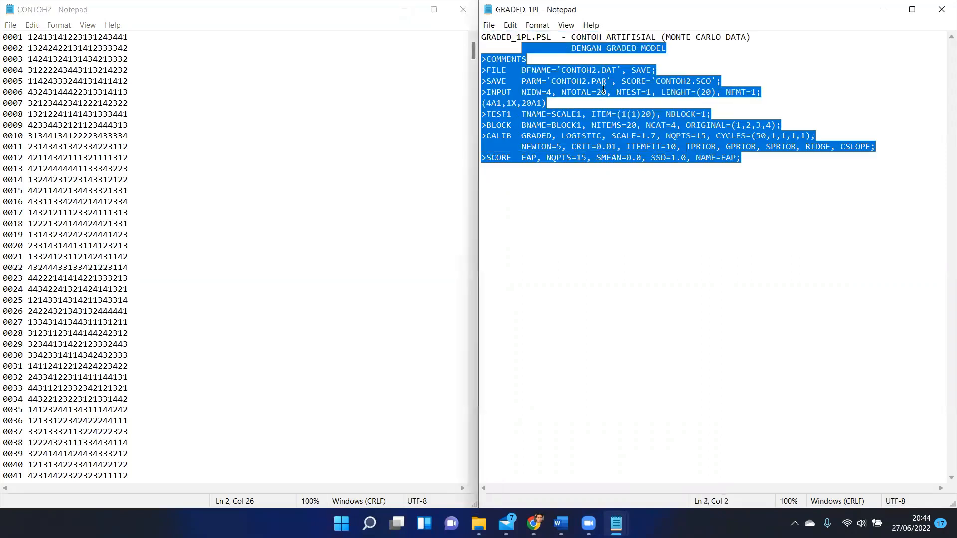
drag(603, 88, 742, 158)
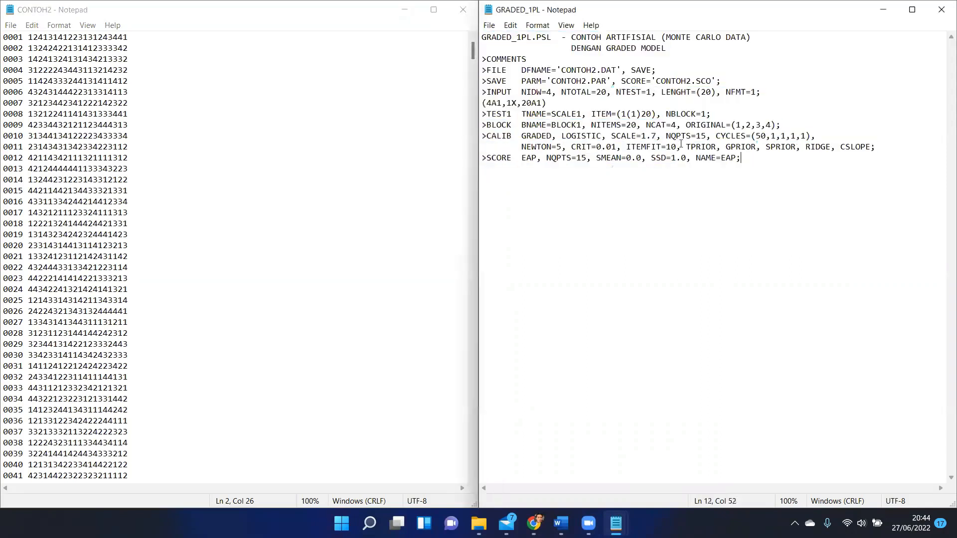
click(562, 69)
drag(562, 70, 598, 71)
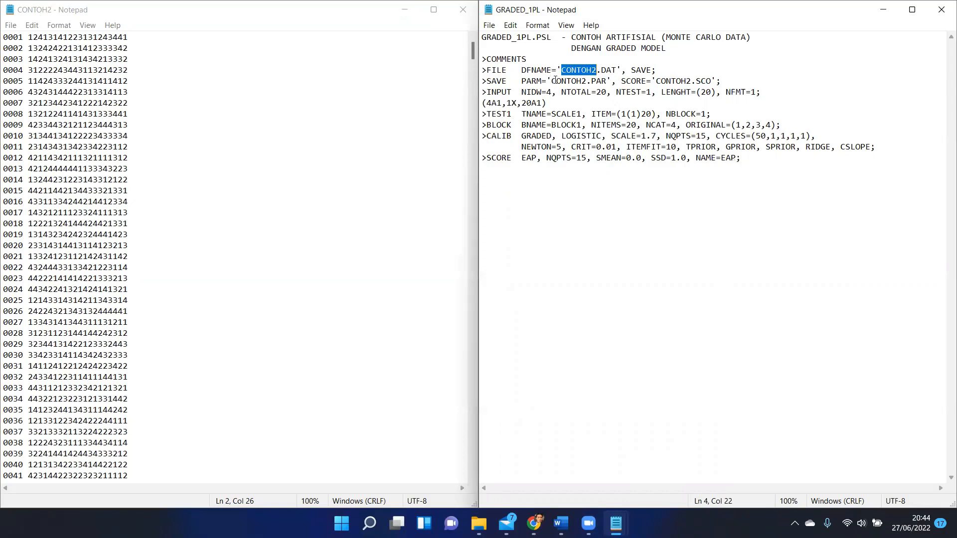
drag(555, 82, 581, 81)
drag(661, 81, 686, 81)
drag(562, 81, 588, 81)
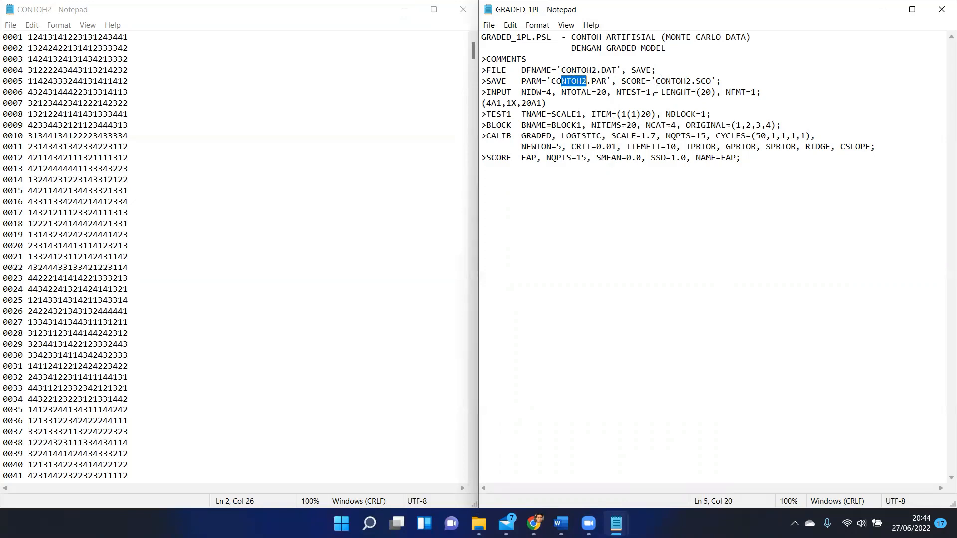
drag(666, 81, 696, 82)
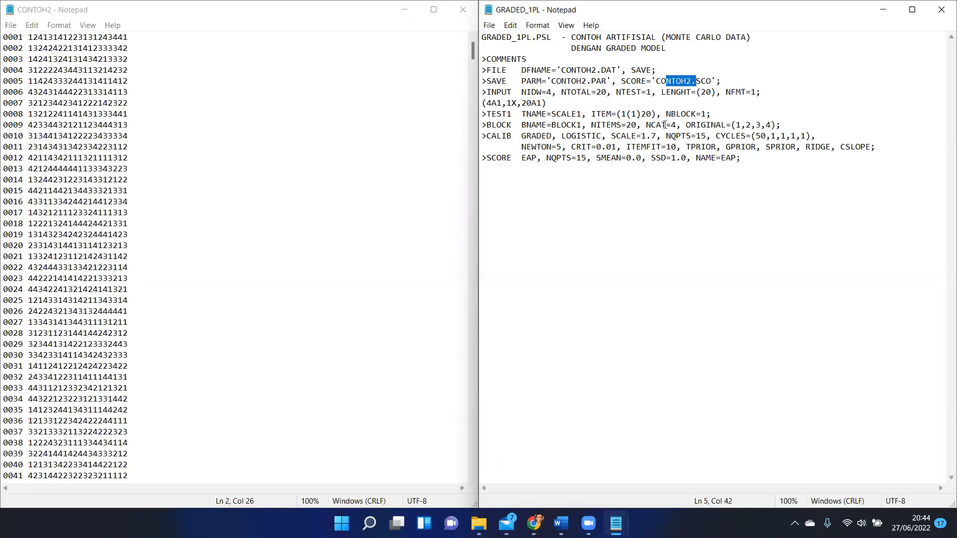
click(705, 81)
Step: Compare NIDW and NTOTAL in the INPUT command with the ID and response string of record 0001 in the data
drag(13, 58, 88, 81)
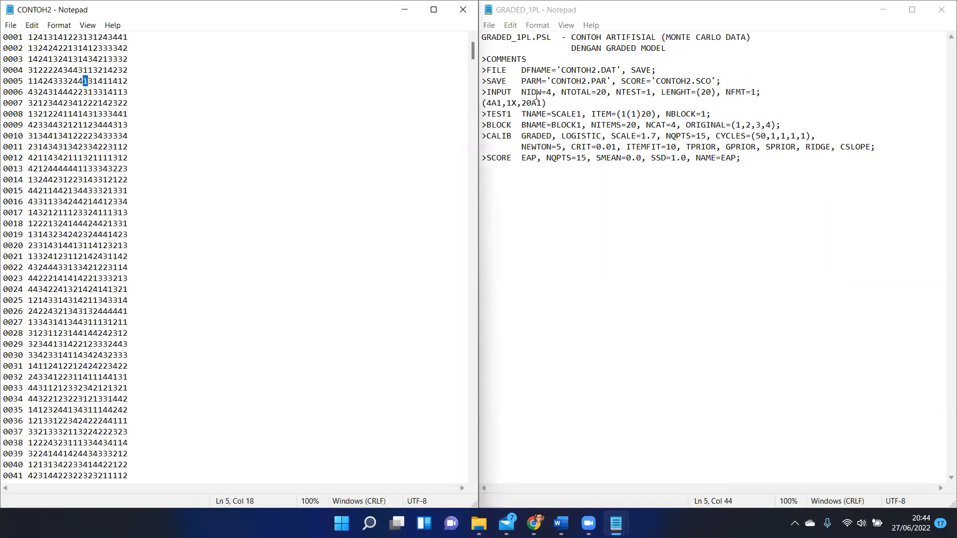
drag(542, 93, 521, 93)
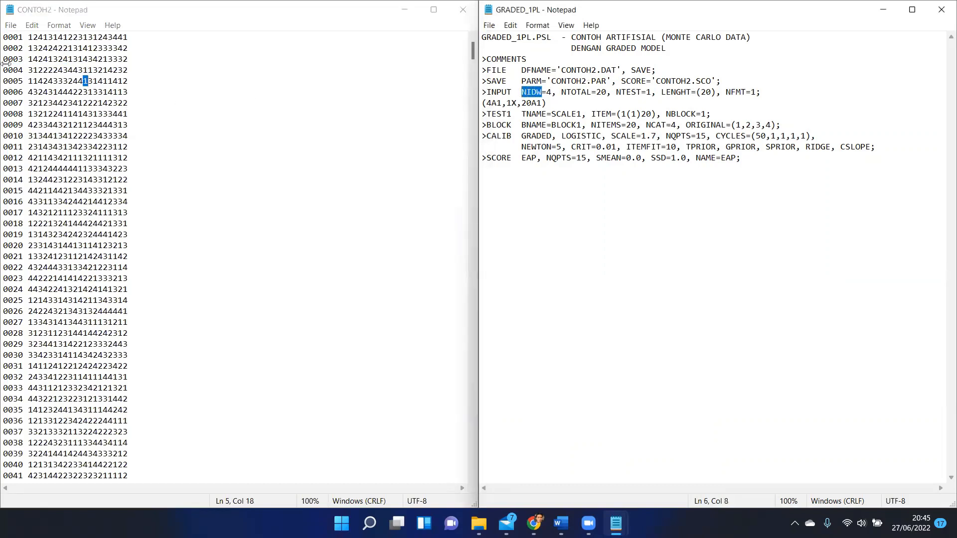
drag(4, 37, 23, 37)
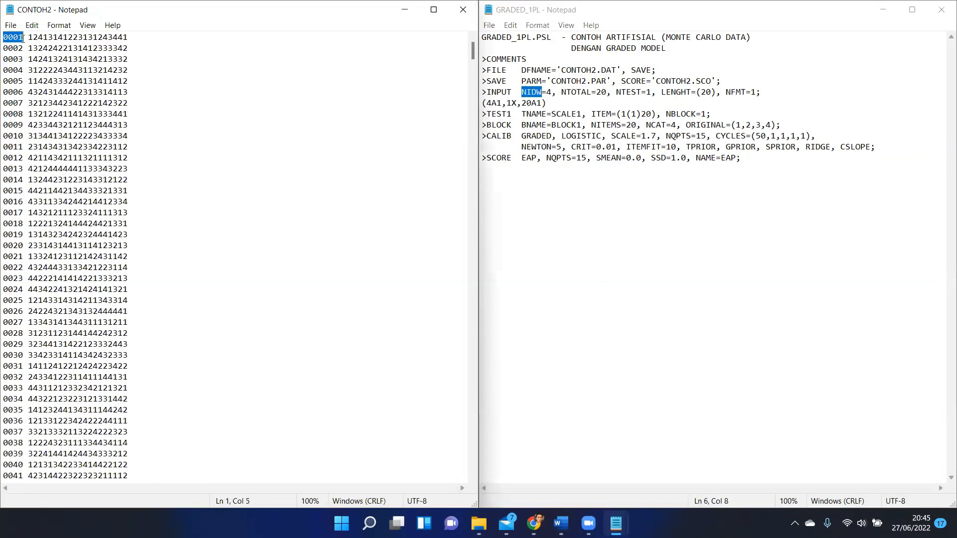
click(23, 37)
click(562, 92)
drag(562, 91, 601, 92)
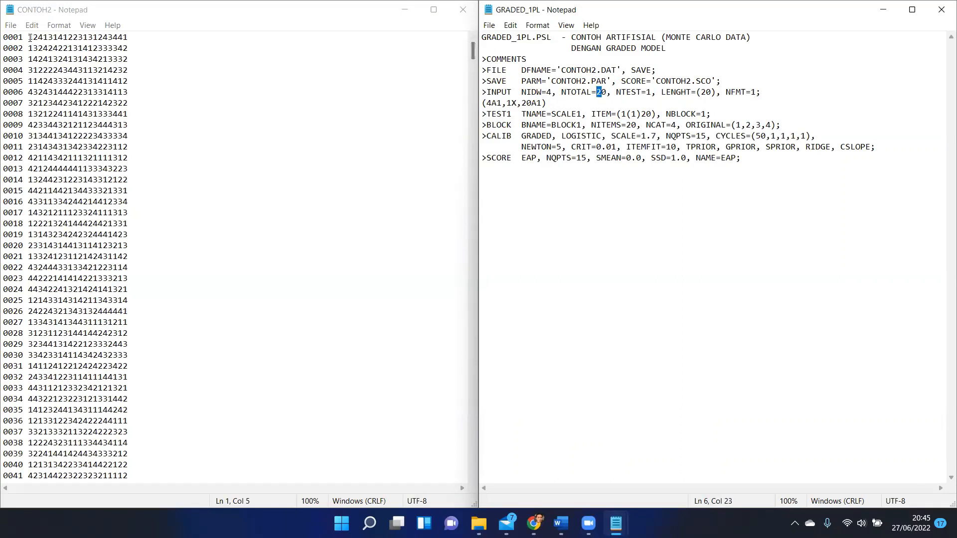
drag(29, 37, 130, 39)
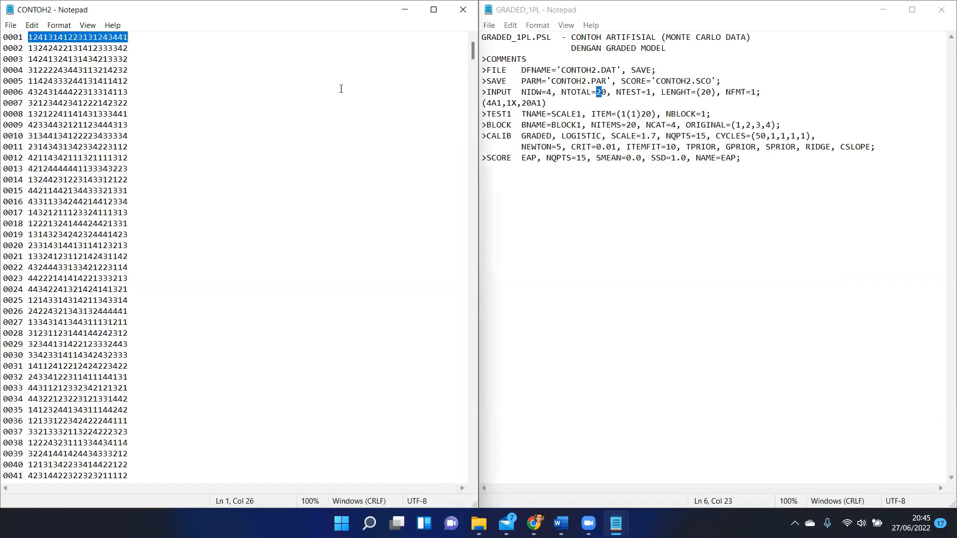
Step: Examine the NTEST setting in the INPUT command and the ID, blank and response columns of record 0001
click(652, 96)
drag(616, 92, 646, 92)
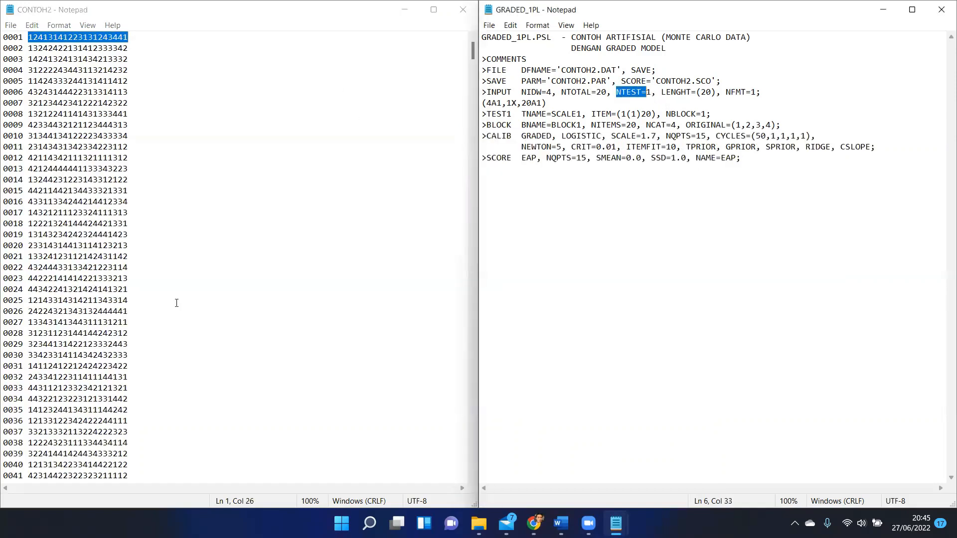
click(621, 123)
click(92, 114)
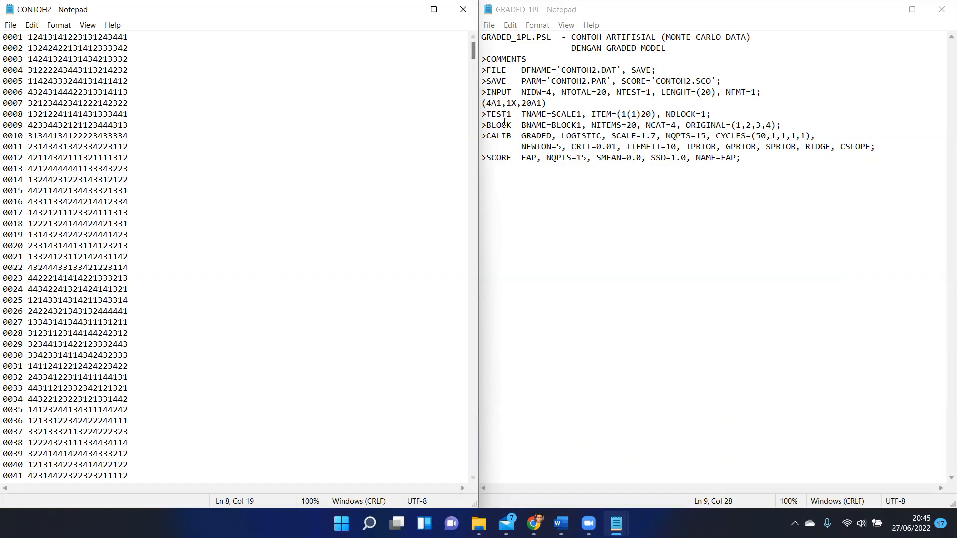
click(24, 36)
click(14, 38)
click(51, 37)
click(28, 37)
Step: Examine the GRADED option in the CALIB command and the settings of the SCORE command
drag(520, 136, 550, 135)
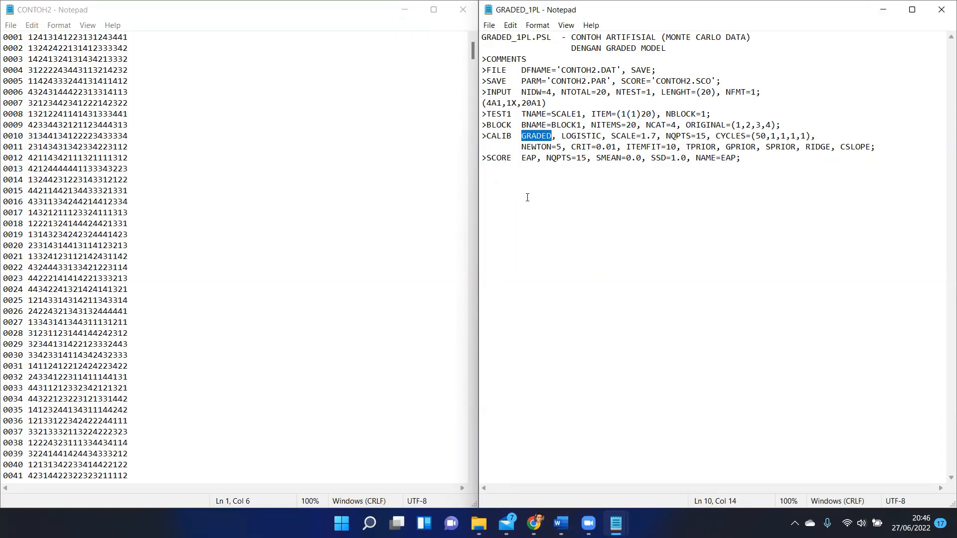
click(597, 158)
click(186, 155)
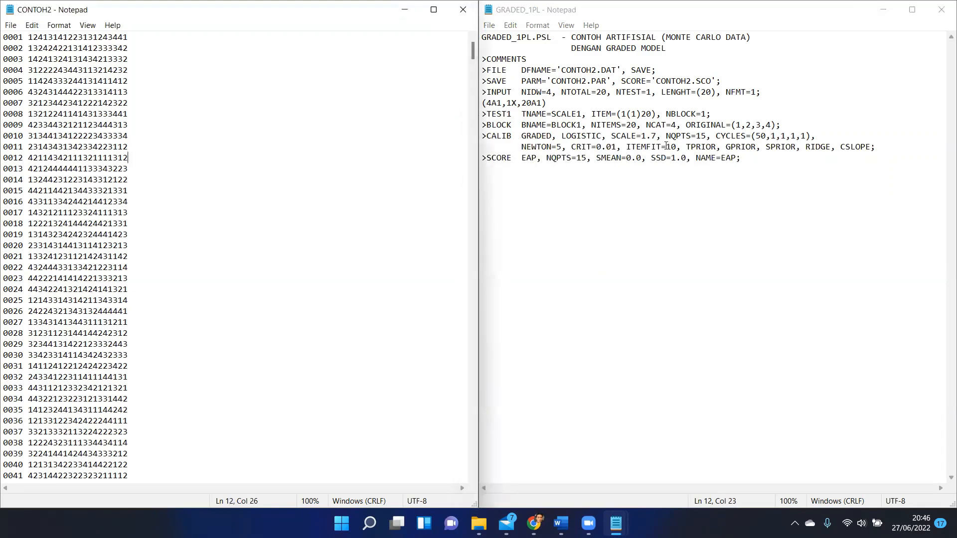
click(646, 157)
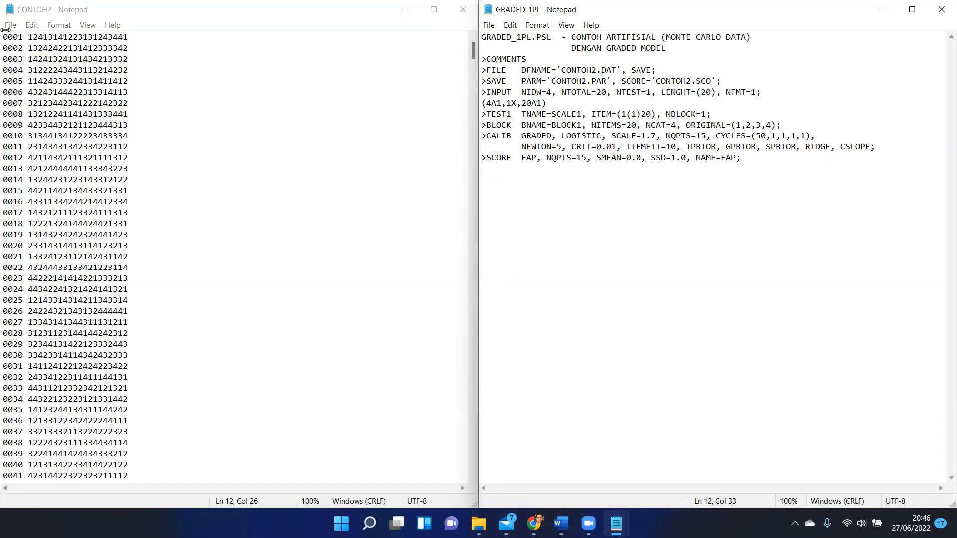
Step: Undock both Notepad windows to their smaller floating size, keeping CONTOH2 in front
drag(112, 18, 99, 91)
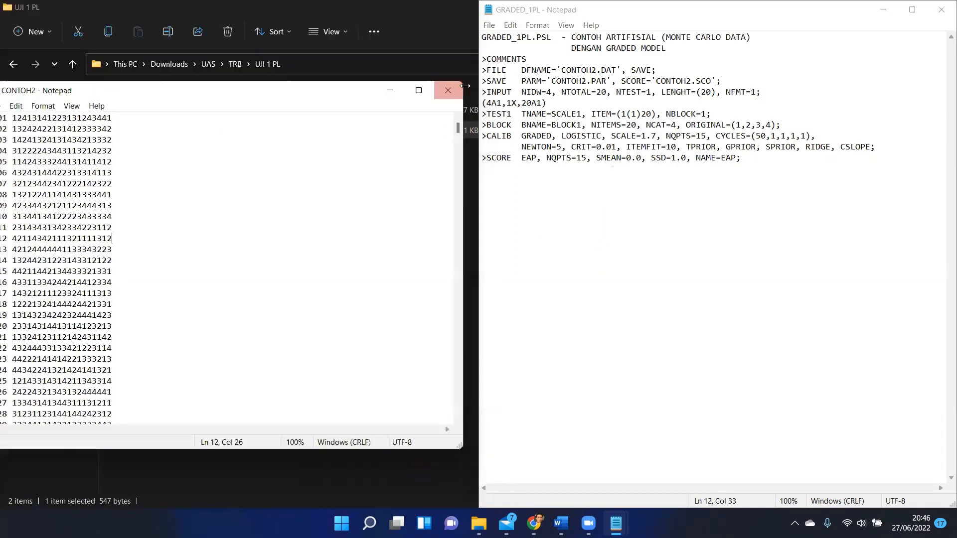
click(699, 25)
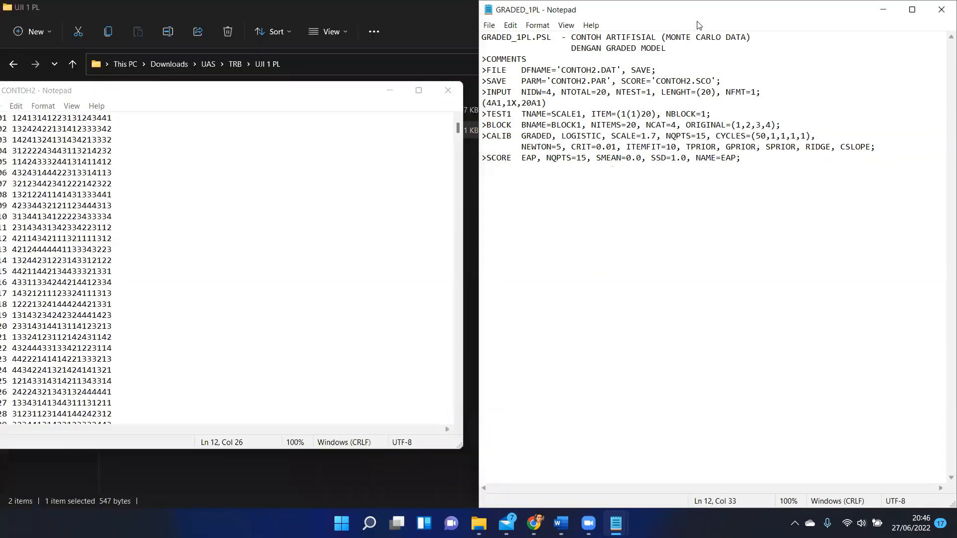
key(super+Down)
click(107, 91)
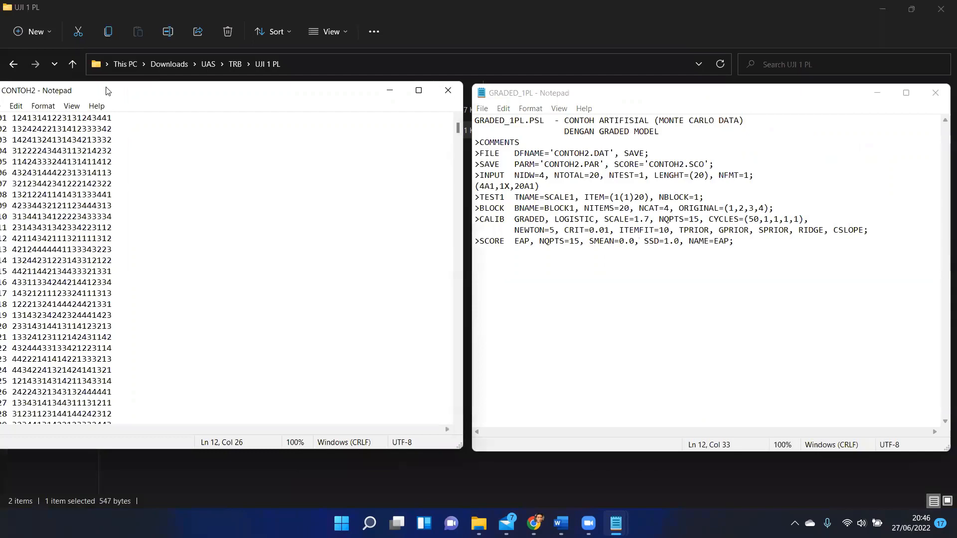
Step: Close the CONTOH2 and GRADED_1PL Notepad windows, leaving the UJI 1 PL folder showing
drag(107, 90, 147, 172)
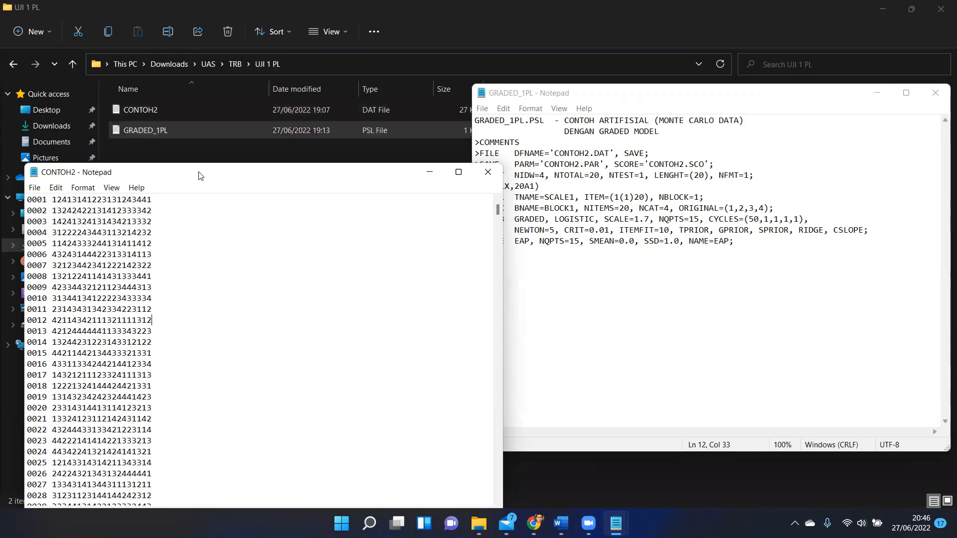
drag(196, 173, 202, 161)
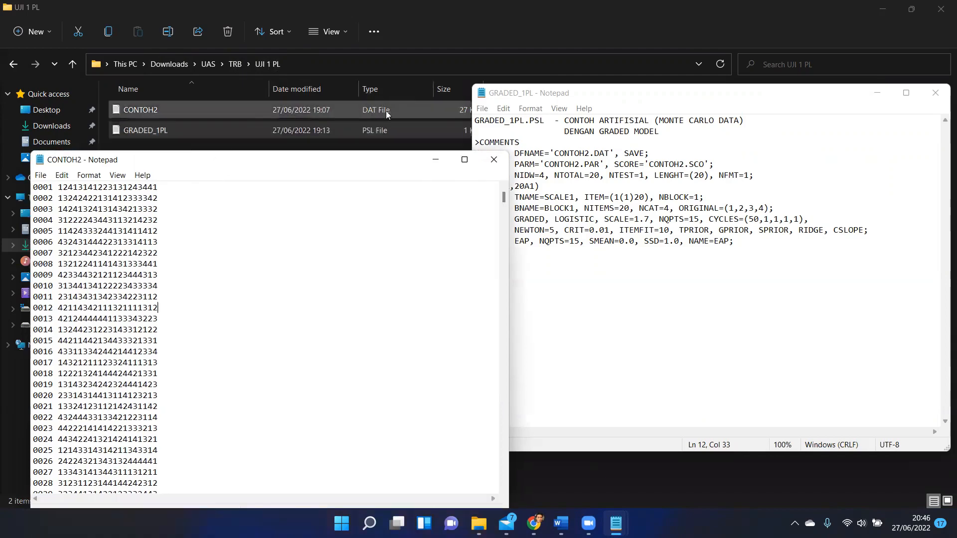
click(389, 130)
click(494, 160)
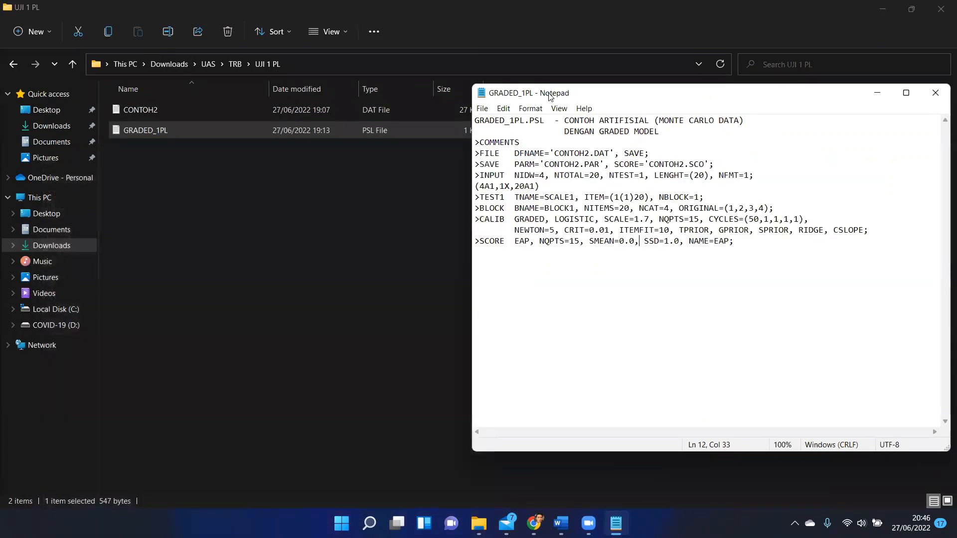
drag(550, 96, 202, 169)
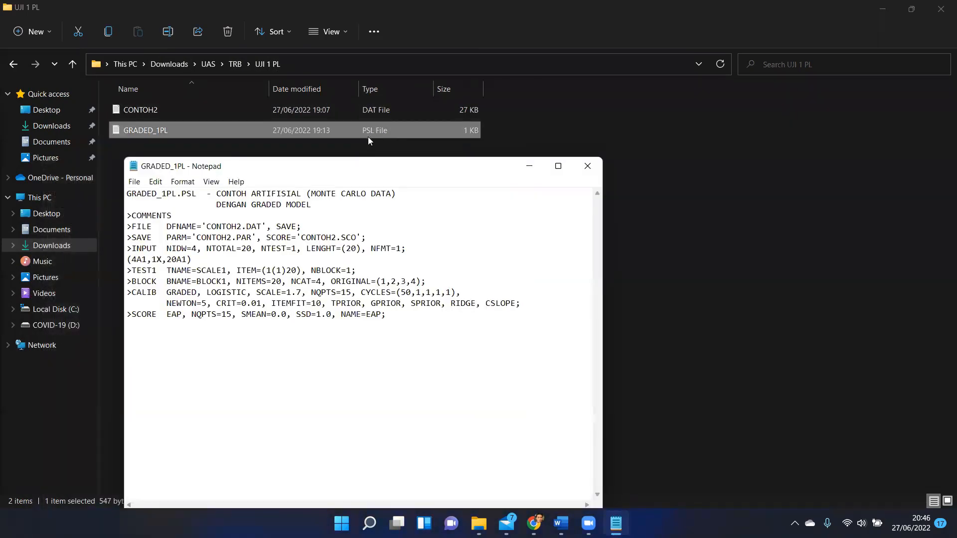
click(578, 169)
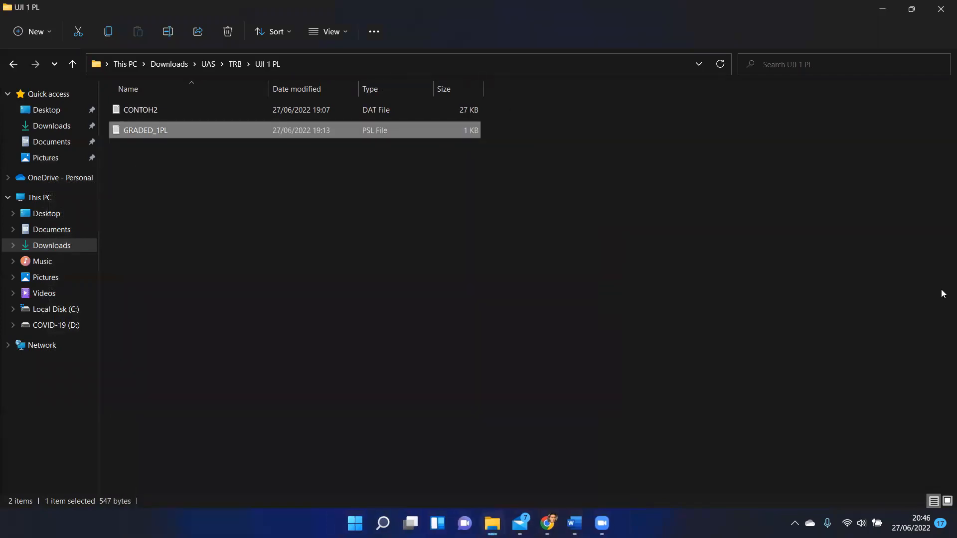
Step: Switch to the desktop and launch PARSCALE for Windows from the PSLWin shortcut
key(super+d)
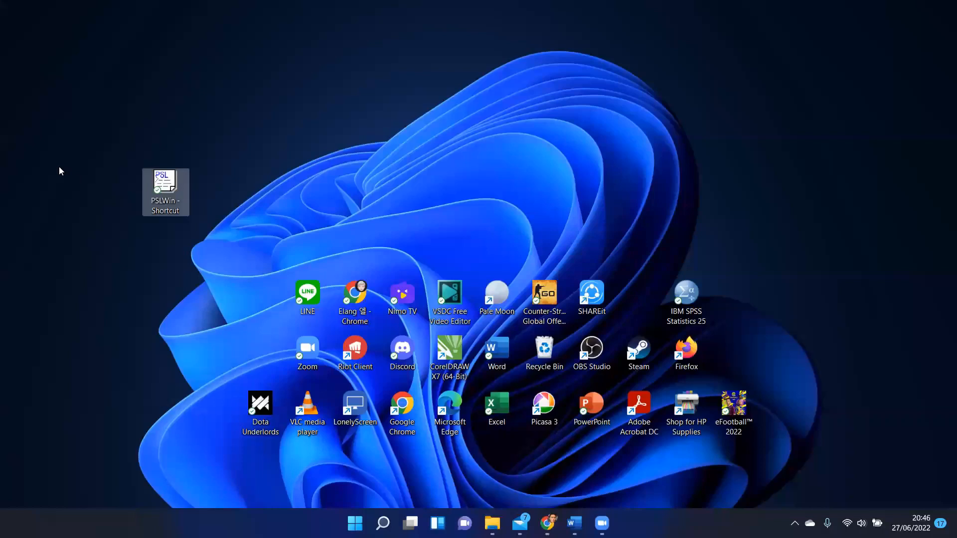
double_click(173, 188)
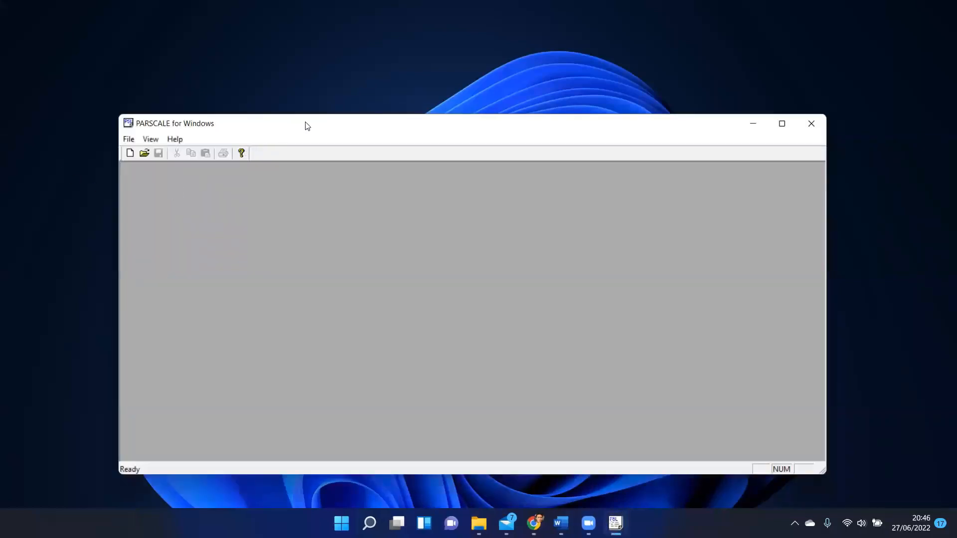
drag(311, 121, 315, 99)
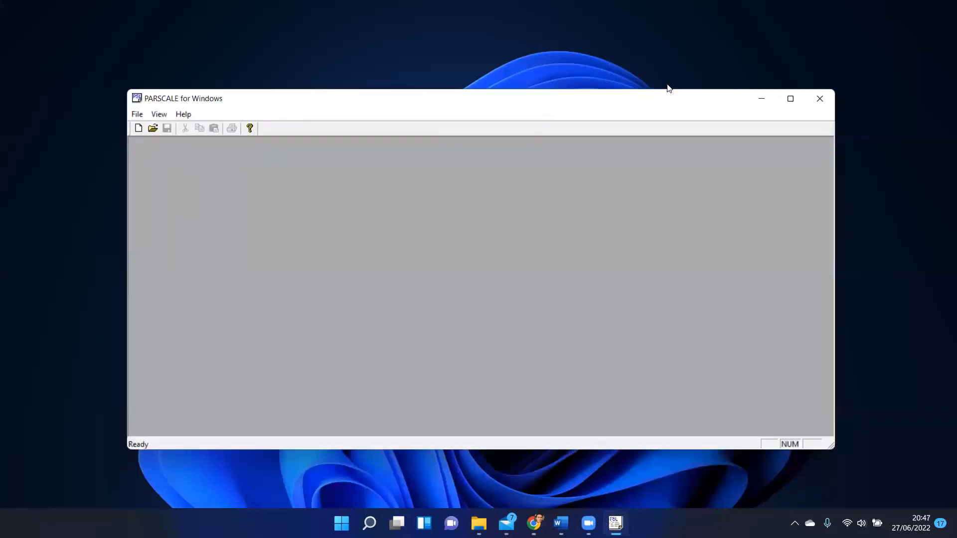
Step: Open the GRADED_1PL command file from the UJI 1 PL folder in PARSCALE
click(135, 115)
click(147, 142)
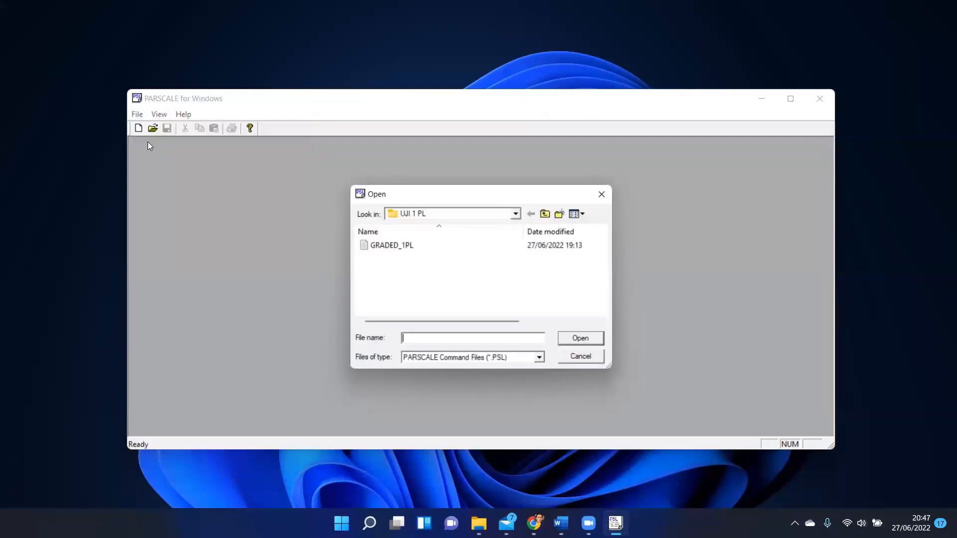
click(516, 214)
click(516, 214)
click(516, 214)
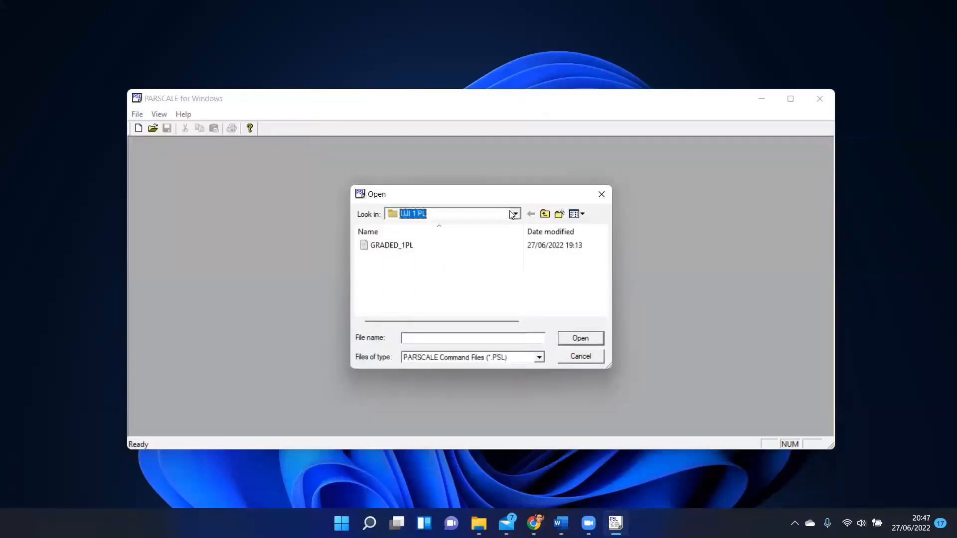
click(430, 248)
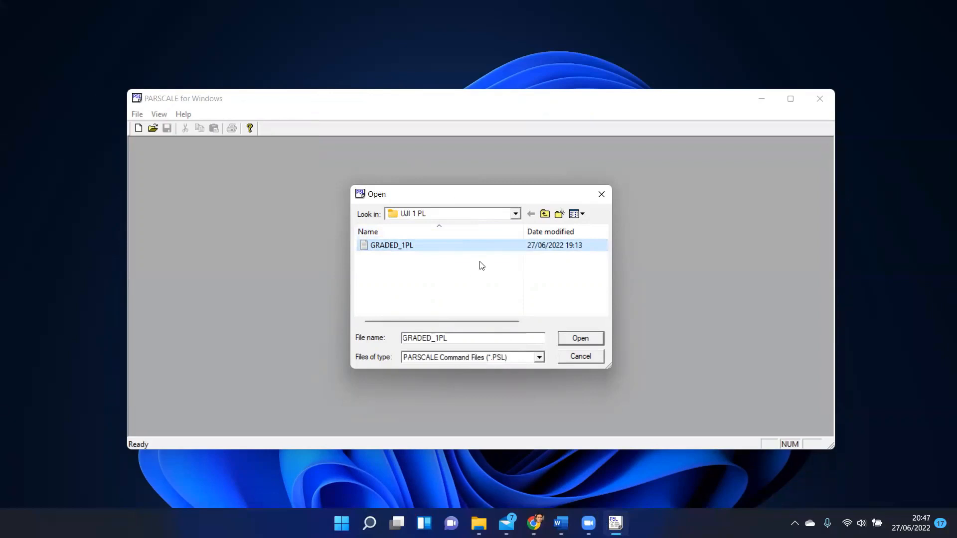
click(580, 339)
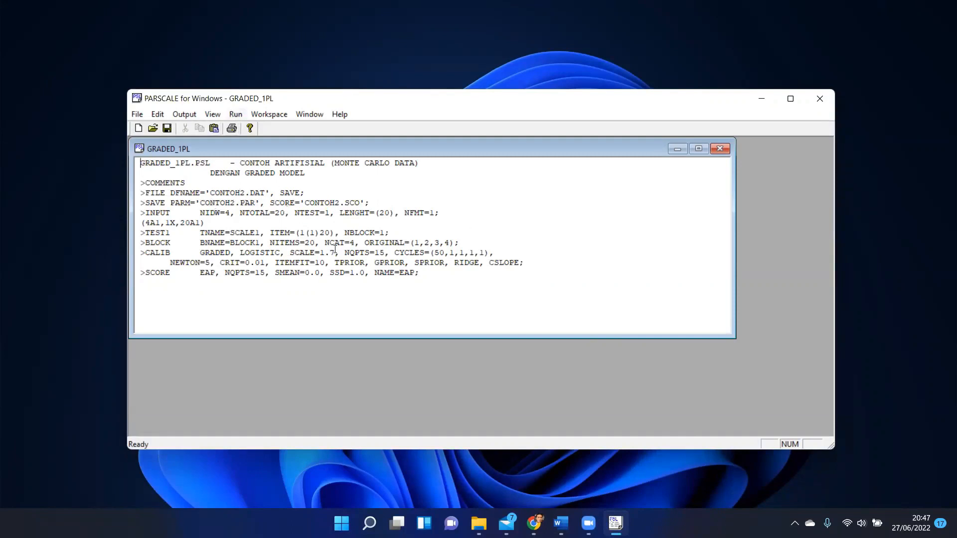
Step: Run all phases of the GRADED_1PL analysis and bring up the phase 0 output, GRADED_1PL.PH0
click(239, 115)
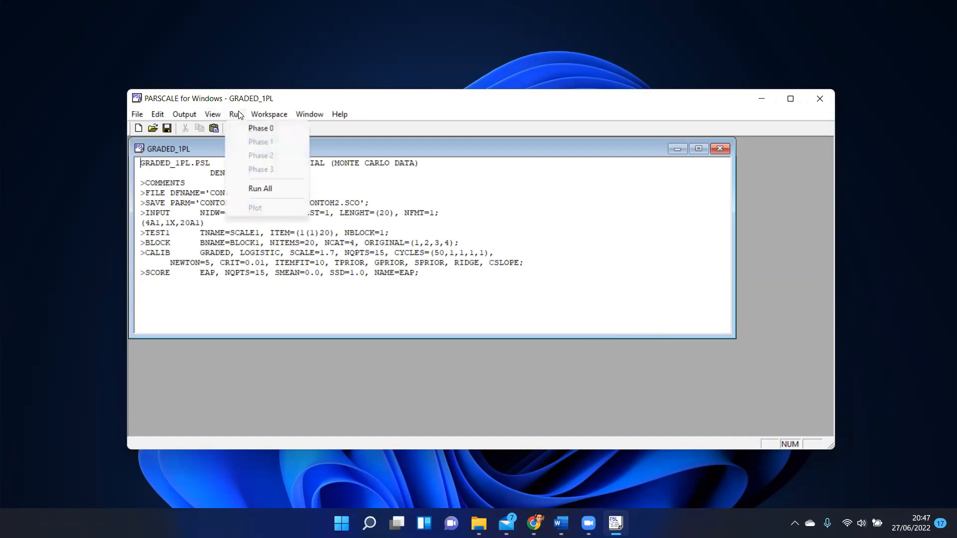
click(250, 188)
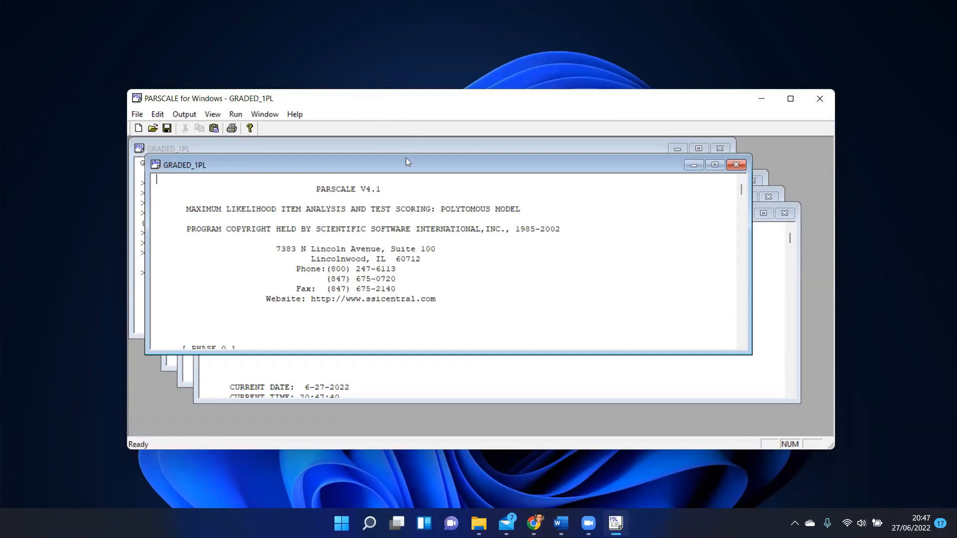
click(191, 116)
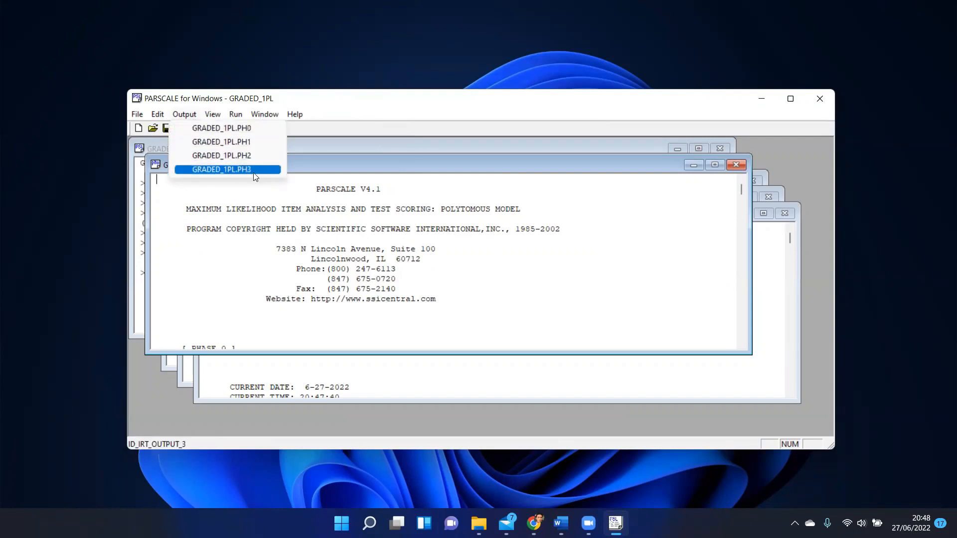
click(267, 131)
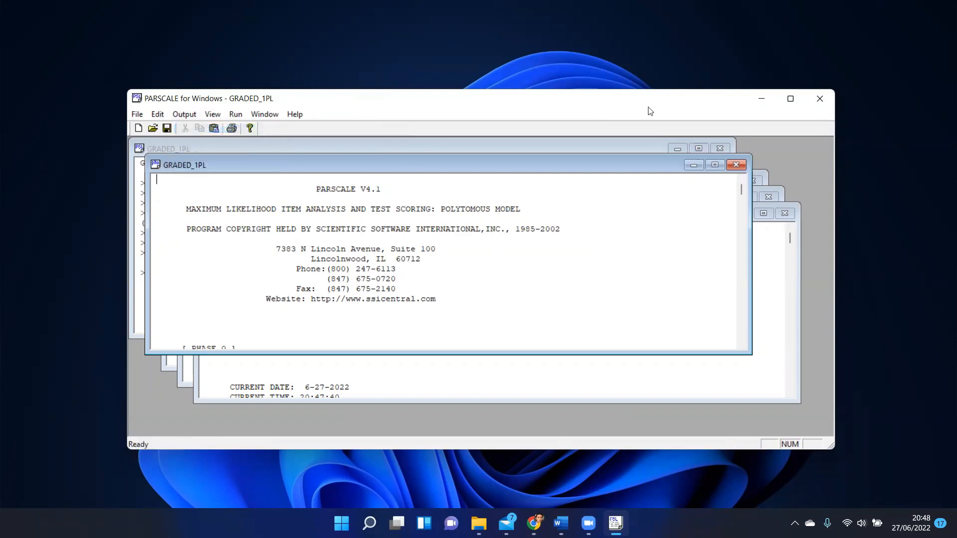
Step: Make the PARSCALE window taller and maximize the phase 0 output inside it
drag(585, 102, 572, 61)
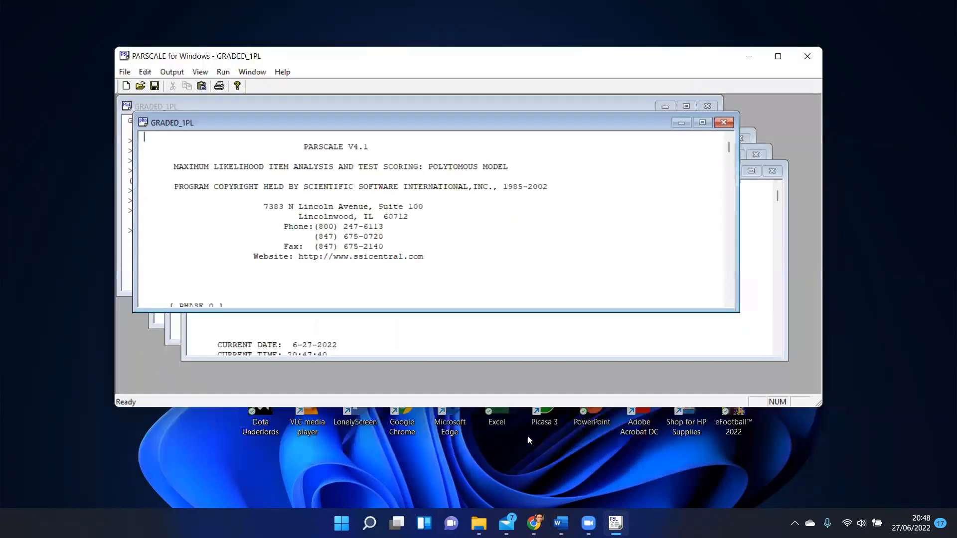
drag(541, 407, 541, 492)
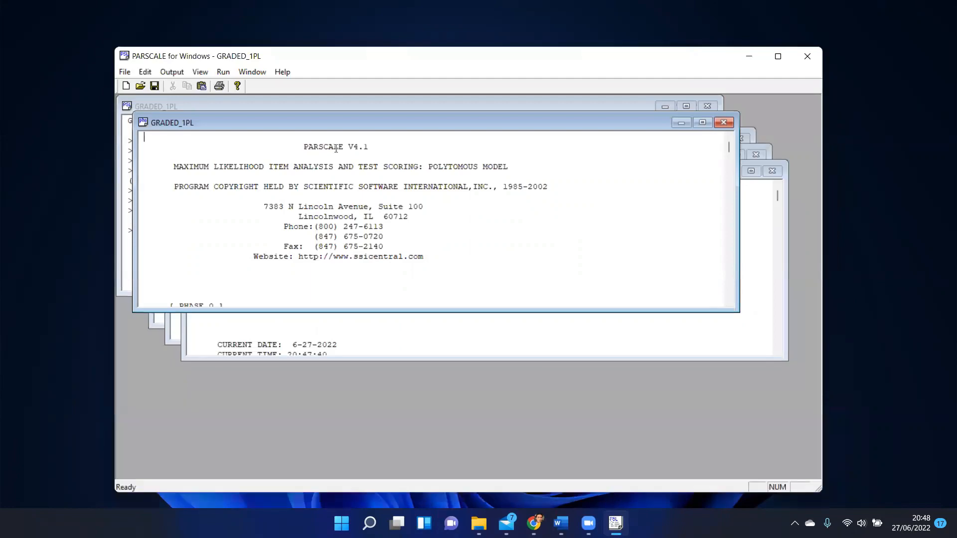
click(702, 122)
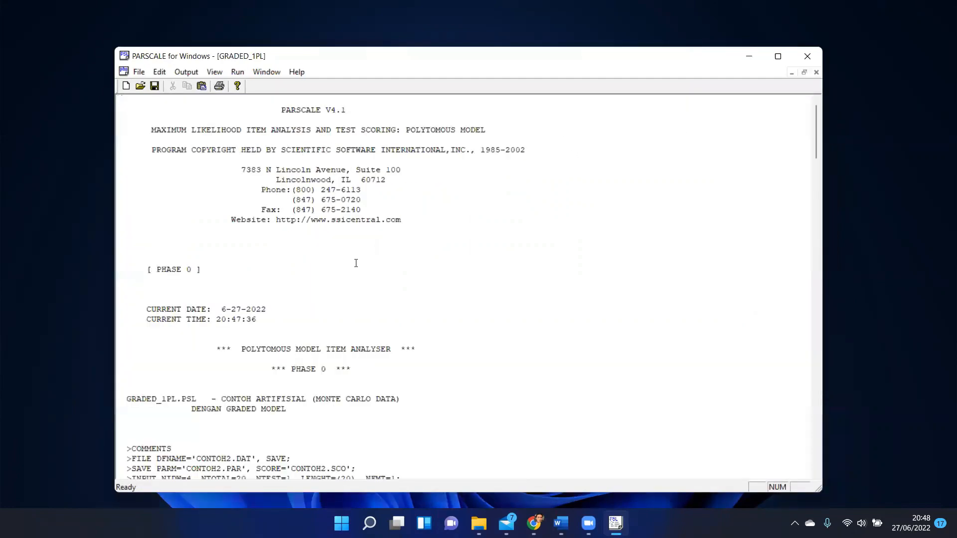
Step: Examine the phase 0 output, covering the commands, model specifications, prior distributions of the items, and scoring parameters
scroll(359, 261, down, 2)
scroll(359, 261, down, 20)
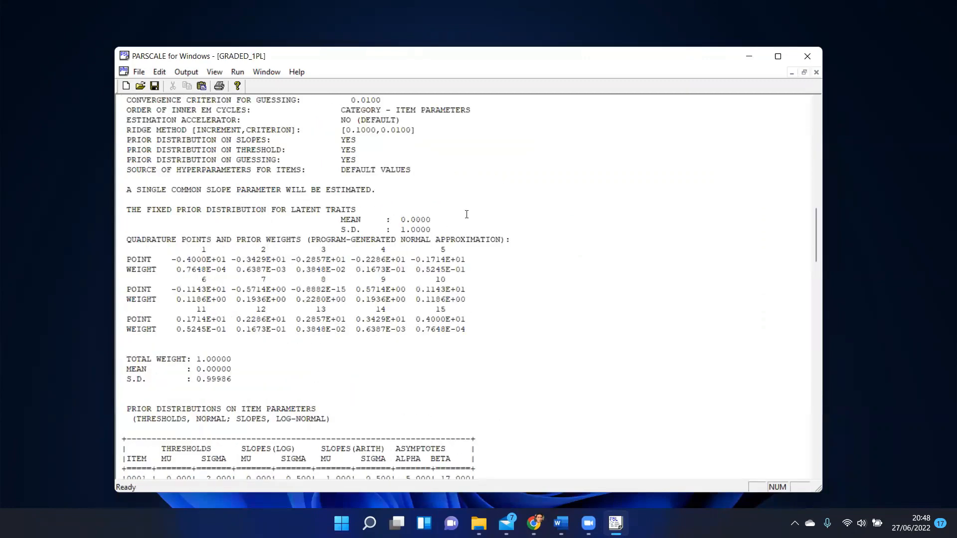
scroll(302, 240, down, 10)
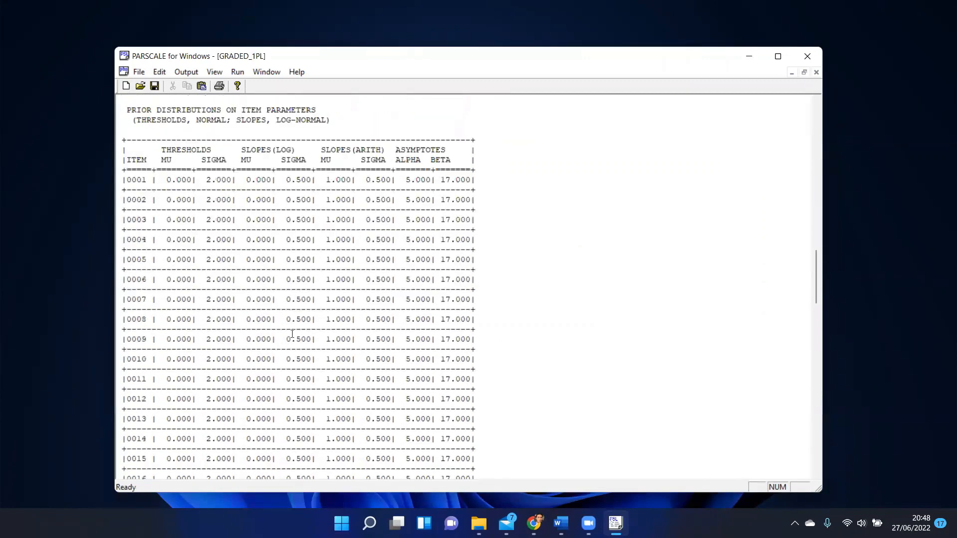
scroll(411, 325, down, 13)
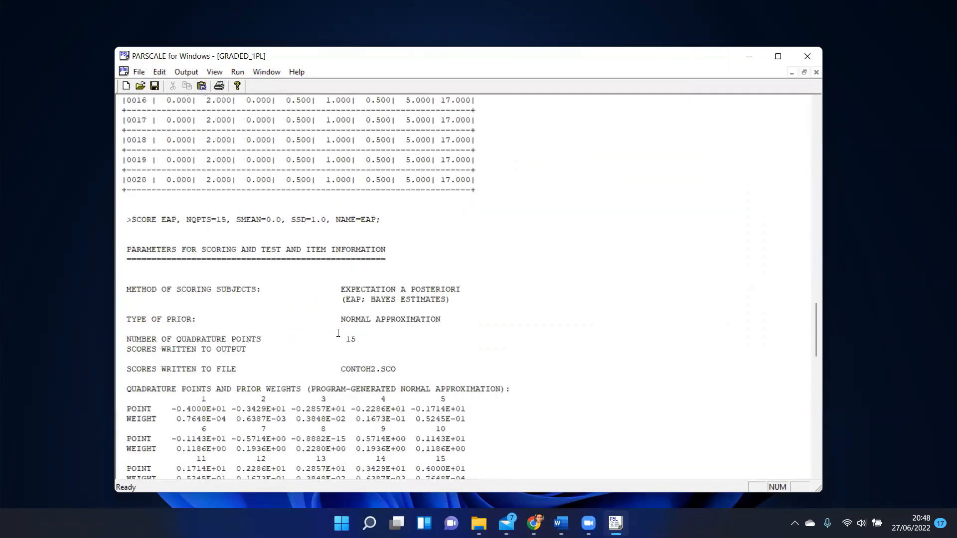
click(187, 71)
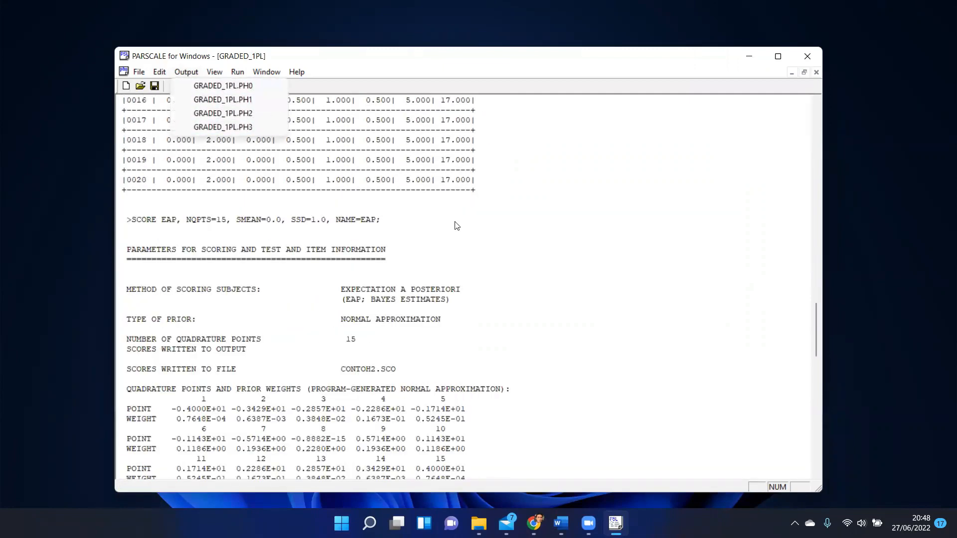
click(427, 226)
scroll(325, 373, down, 5)
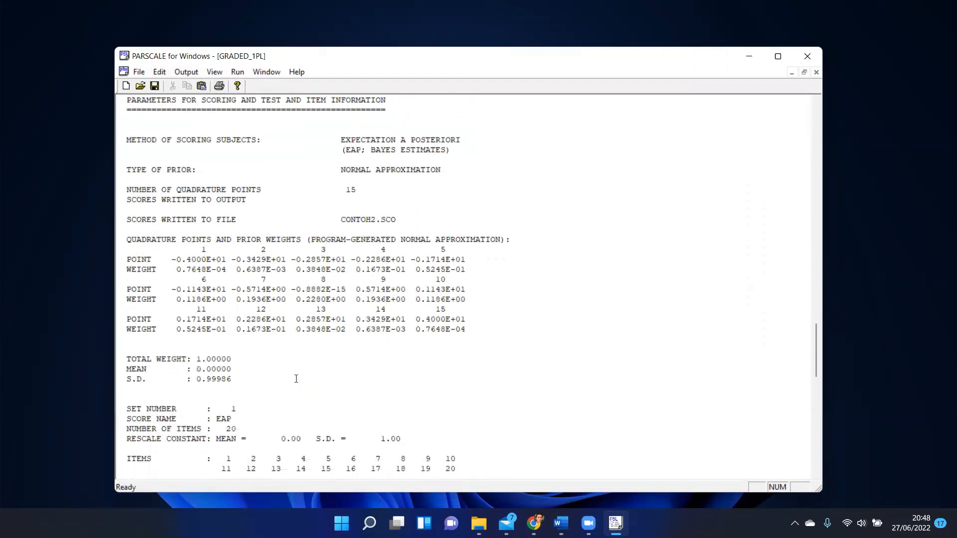
scroll(346, 383, down, 2)
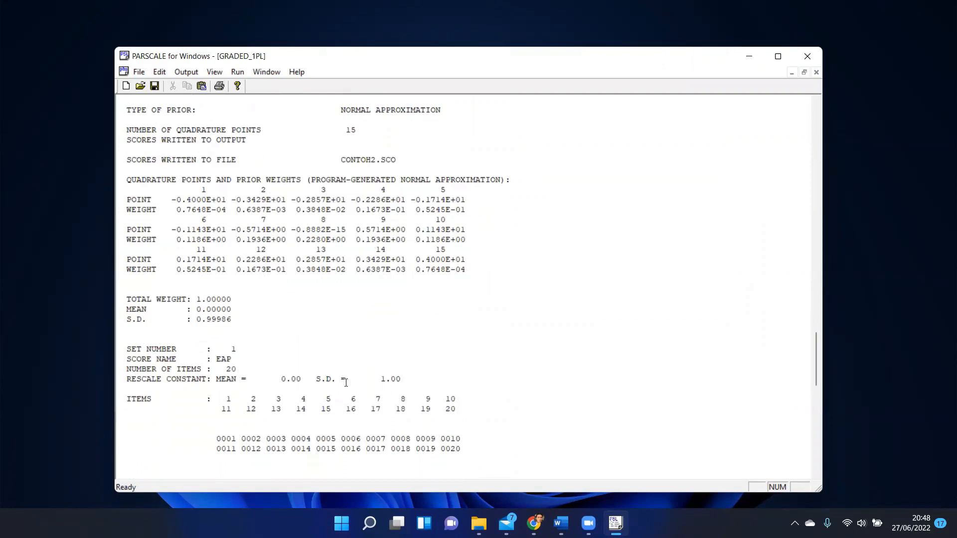
scroll(349, 382, up, 9)
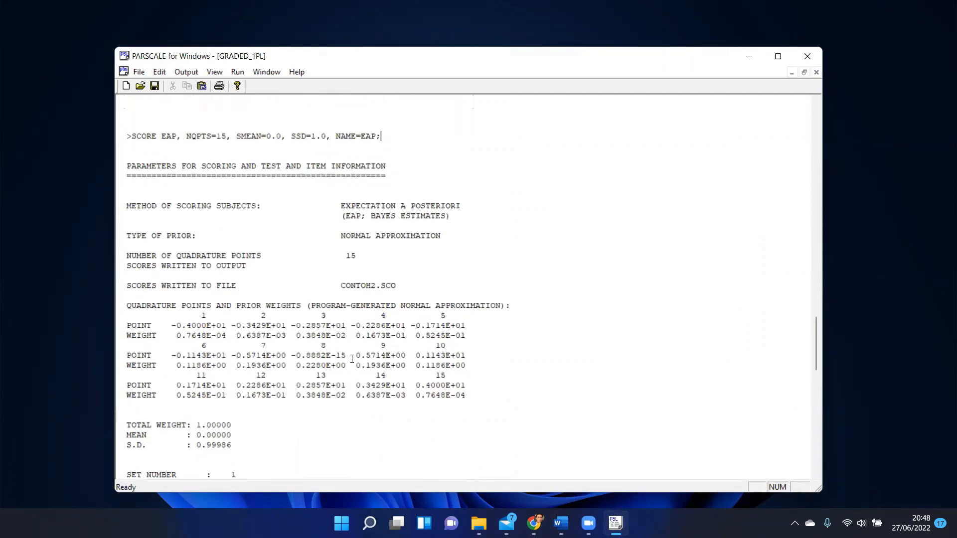
scroll(423, 380, up, 15)
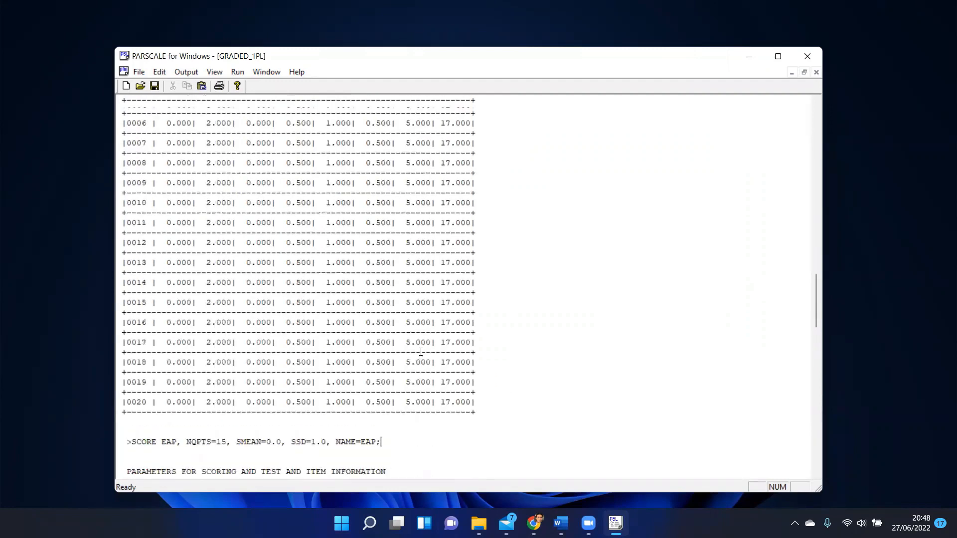
scroll(420, 351, up, 8)
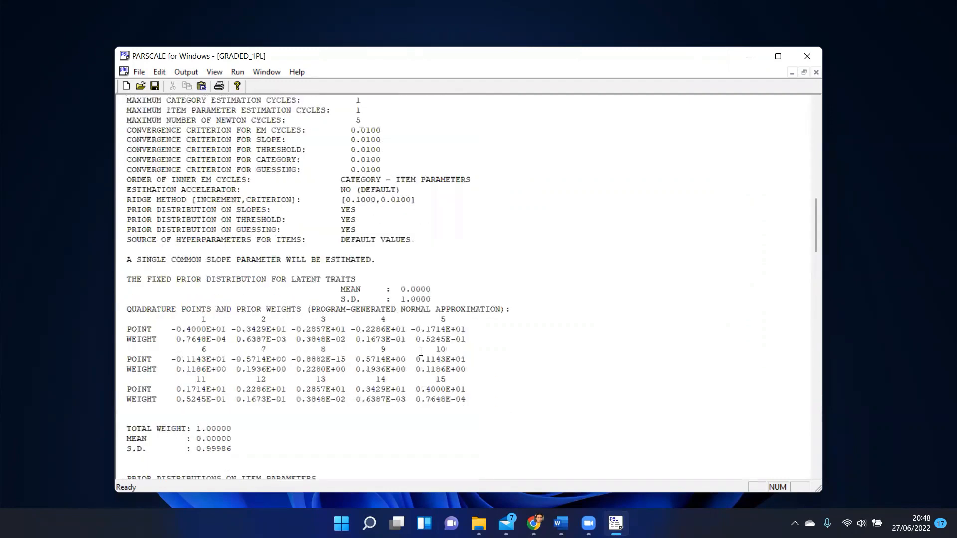
scroll(420, 351, up, 20)
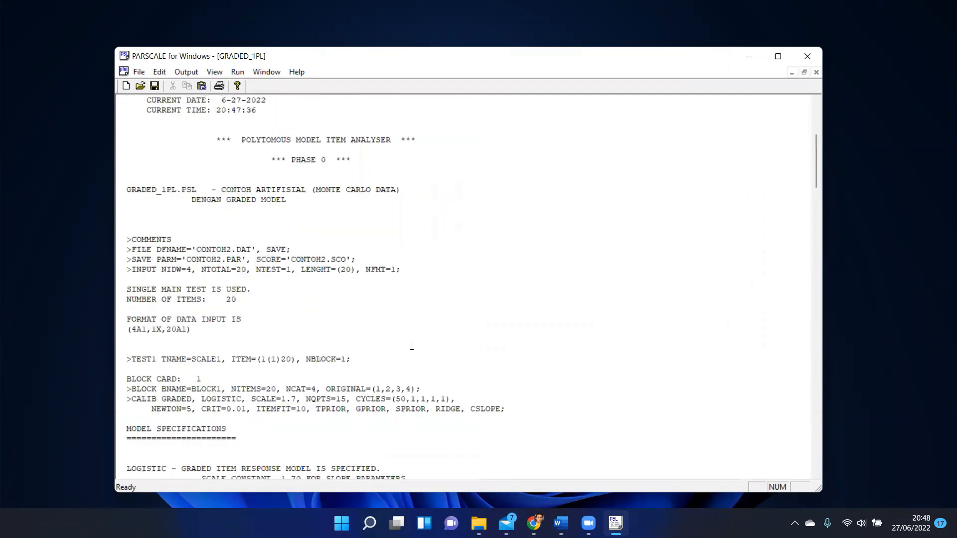
Step: Open the phase 1 output, GRADED_1PL.PH1, at its Summary Item Statistics table
click(186, 72)
click(199, 98)
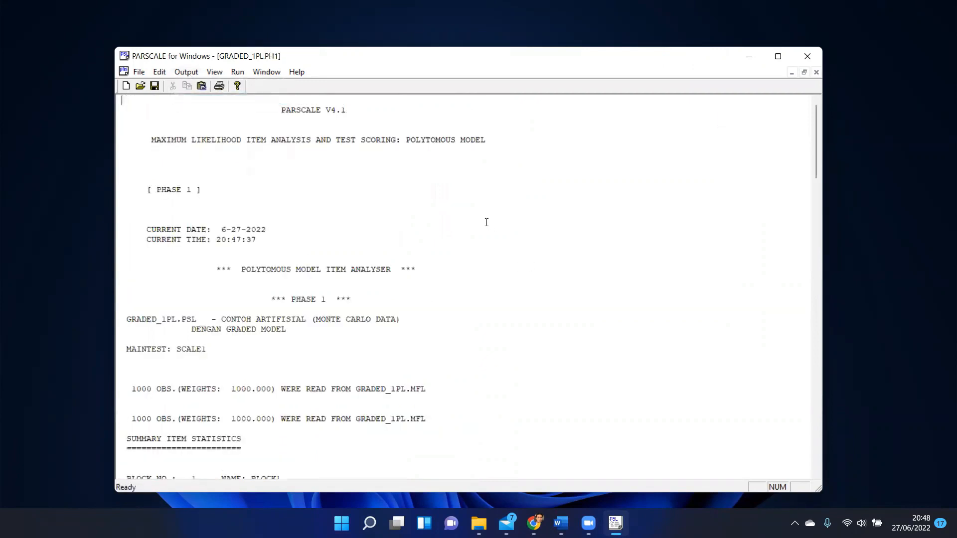
scroll(487, 222, down, 11)
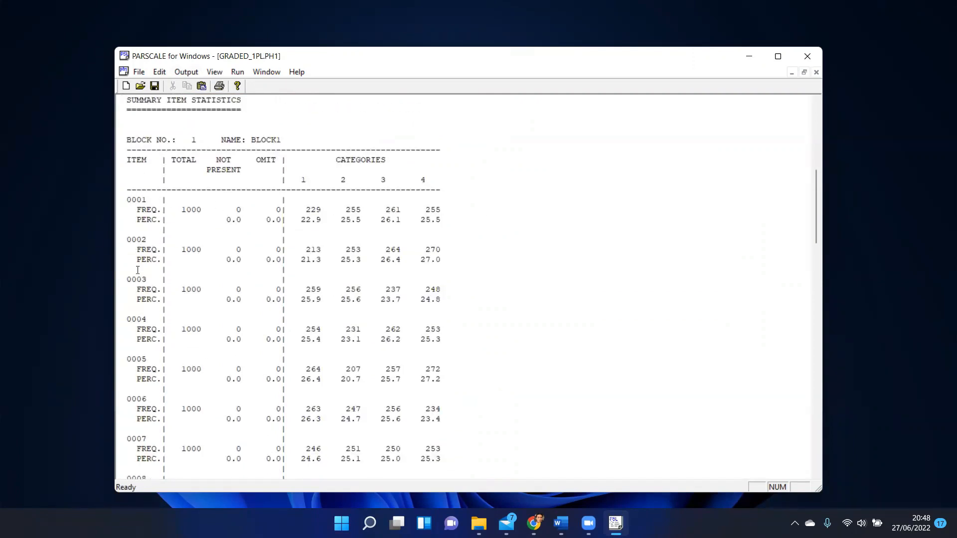
Step: Examine the response percentages of item 0001 across categories 1 to 4, and compare them with the items below
drag(127, 279, 143, 278)
drag(301, 220, 427, 220)
click(434, 232)
double_click(310, 220)
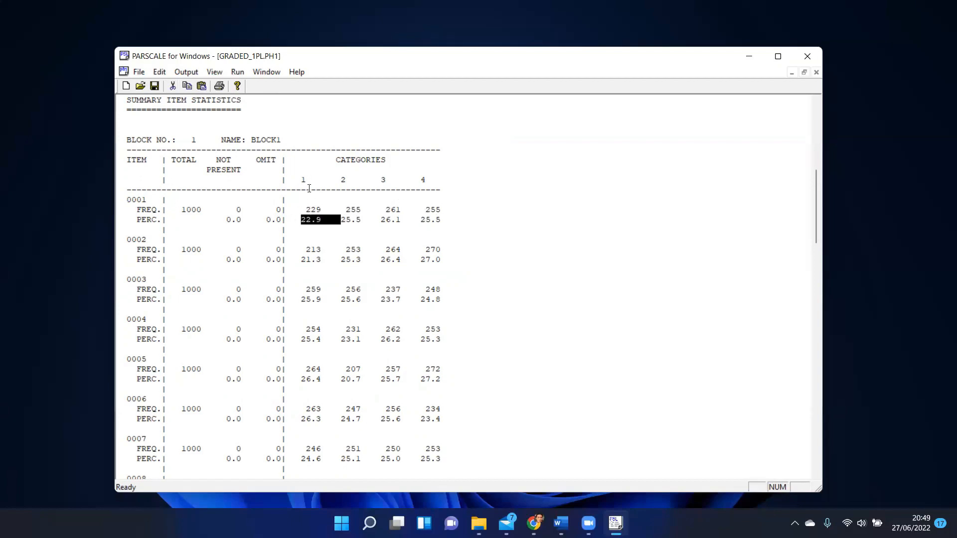
click(311, 223)
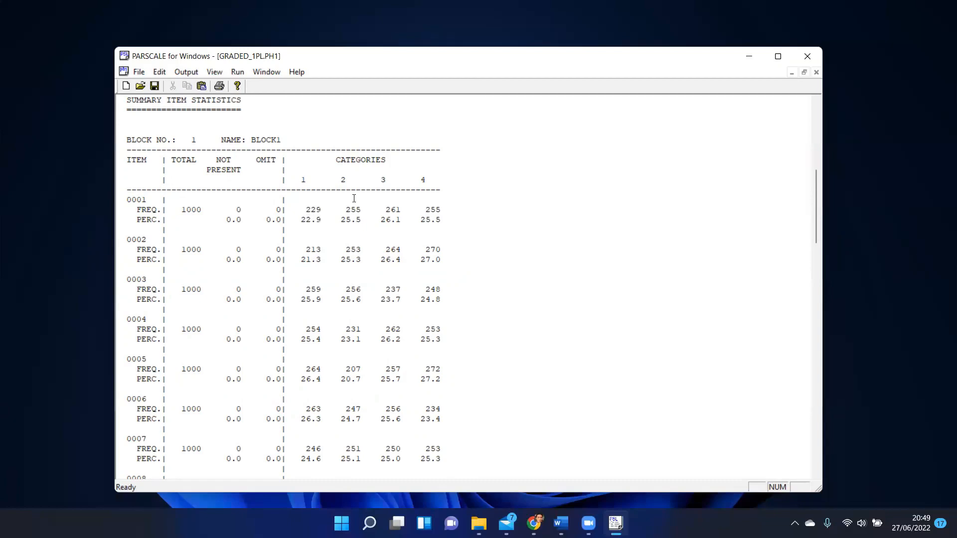
scroll(367, 209, down, 2)
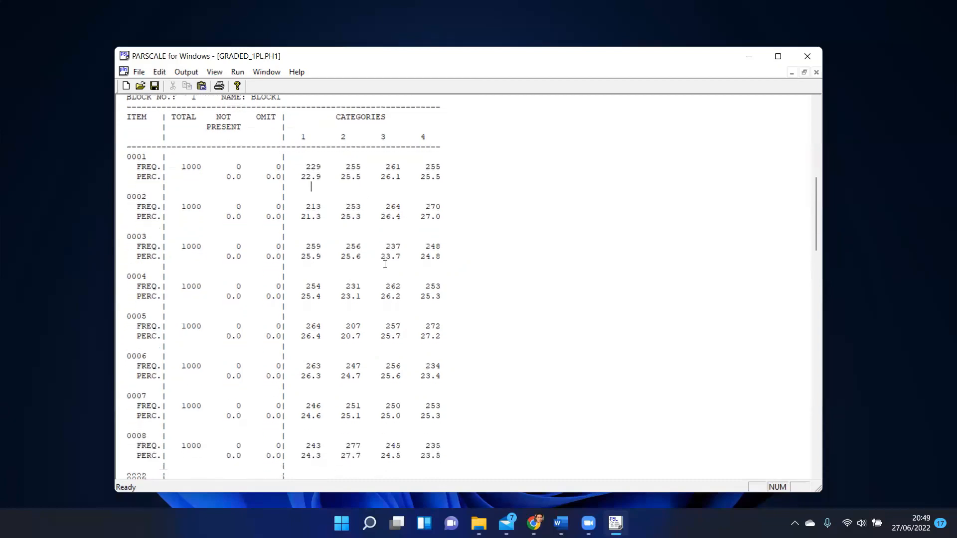
scroll(385, 264, down, 1)
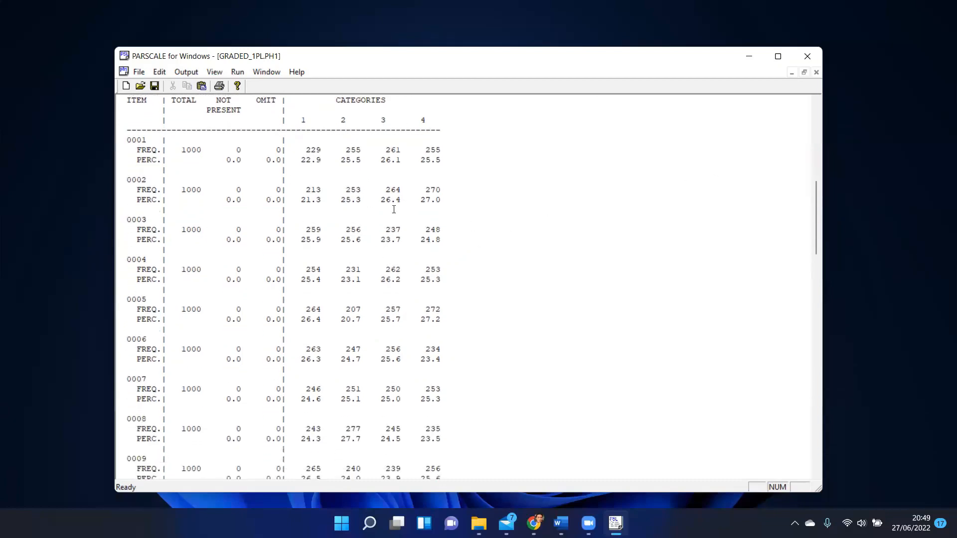
Step: Review the category frequencies and percentages of the remaining items, through item 0020 and the cumulative totals
scroll(374, 204, down, 4)
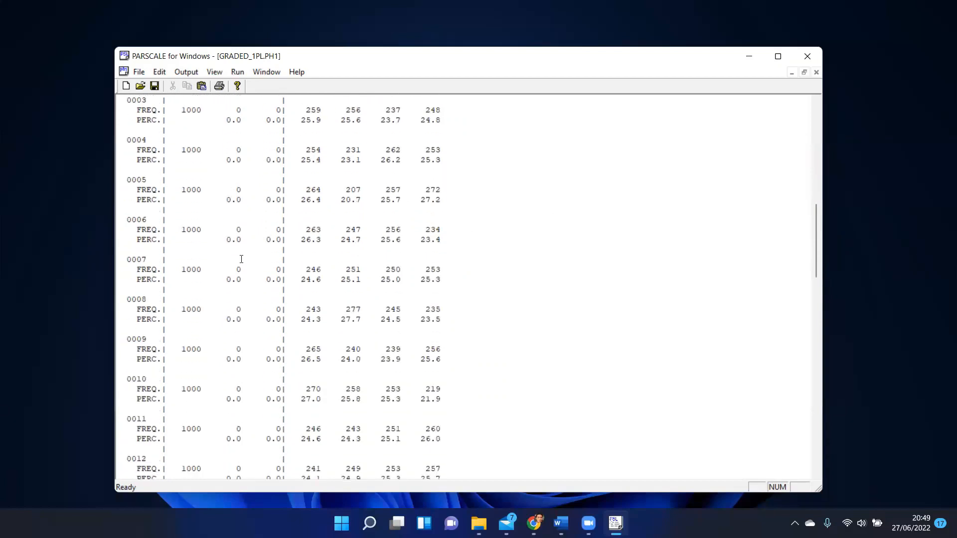
scroll(424, 252, down, 18)
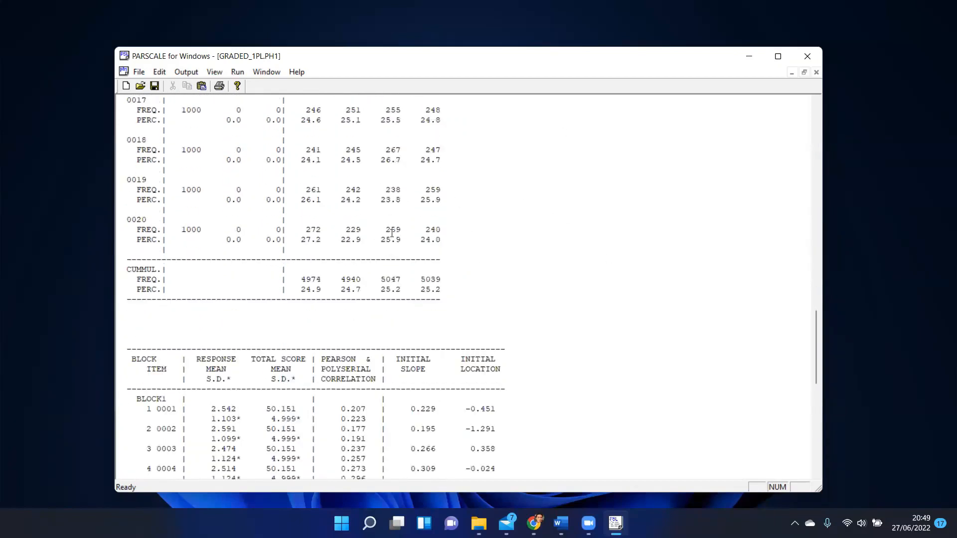
scroll(399, 231, down, 3)
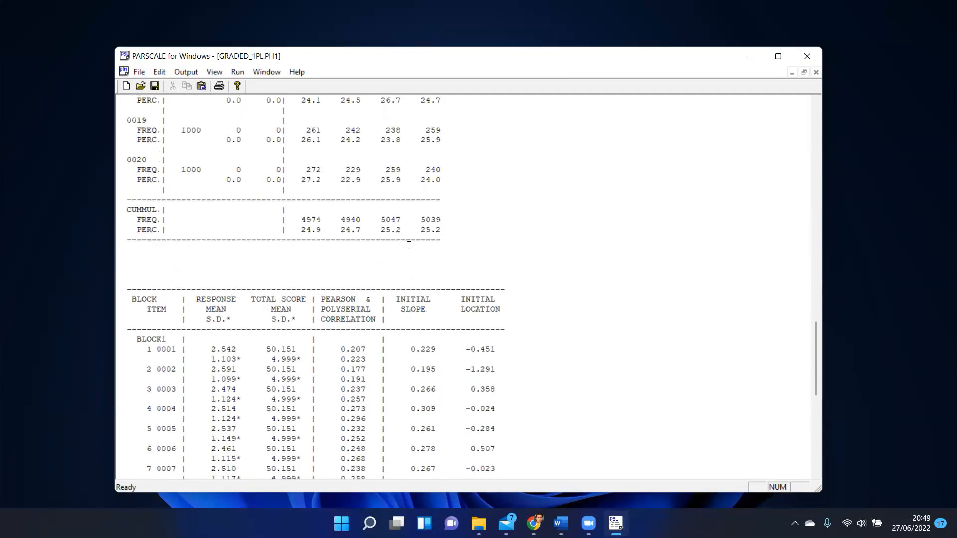
scroll(408, 245, down, 3)
scroll(409, 245, down, 1)
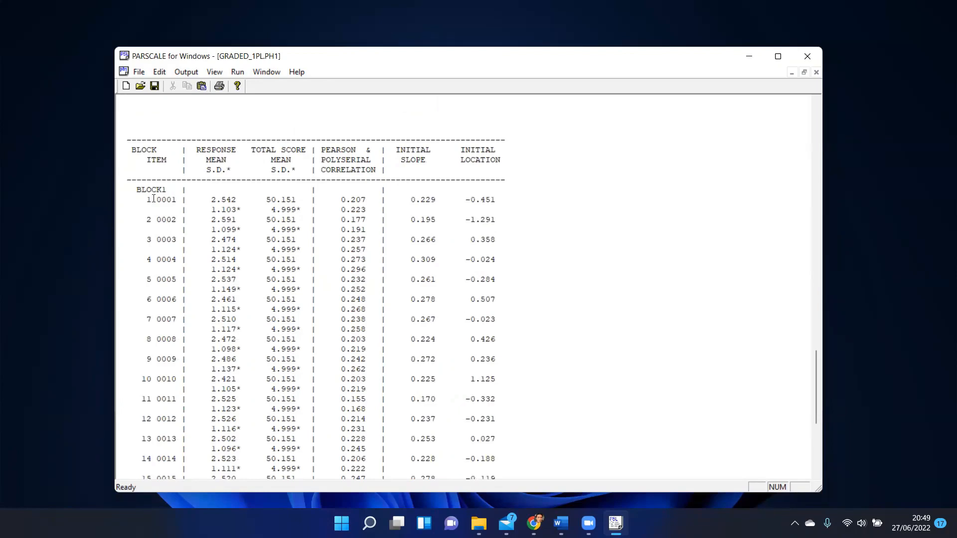
Step: Look through the BLOCK1 item statistics for all 20 items, including the category means and parameters at the end
scroll(155, 202, down, 2)
scroll(156, 202, down, 5)
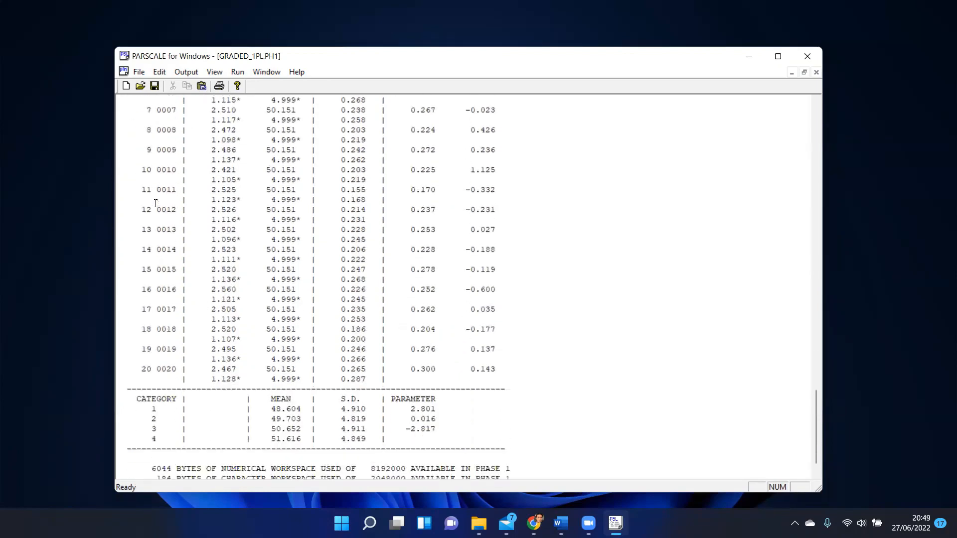
scroll(149, 140, up, 5)
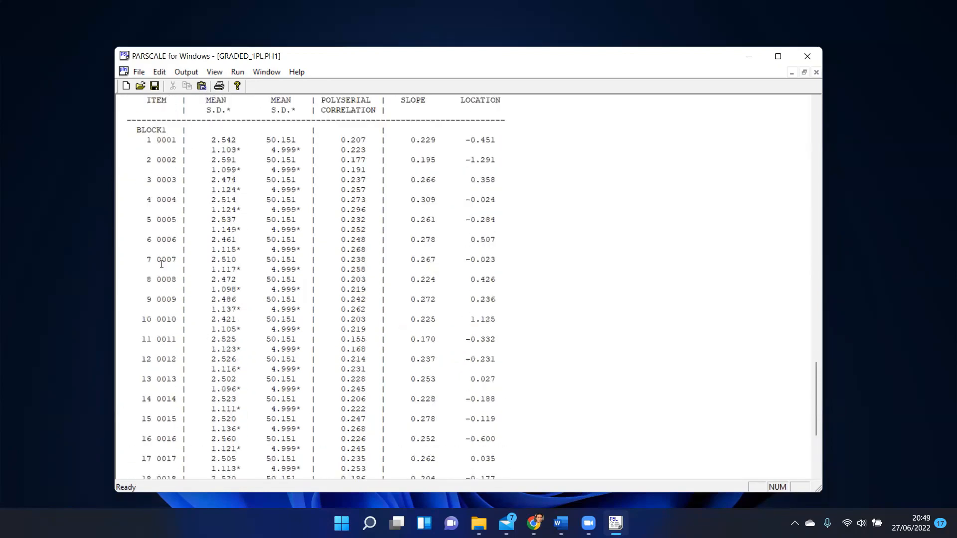
scroll(162, 263, down, 2)
scroll(179, 253, up, 3)
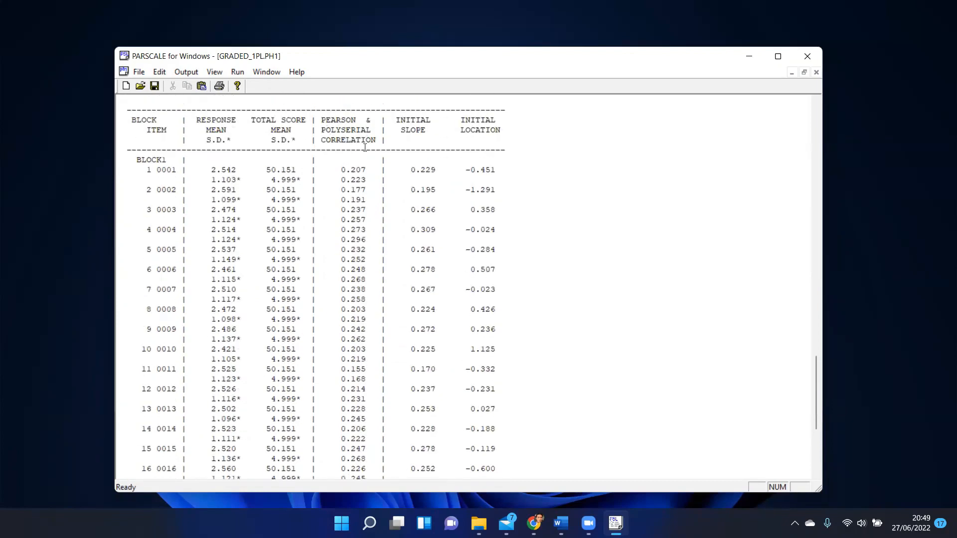
Step: Examine the Pearson and polyserial correlations of the BLOCK1 items, starting with item 0001
double_click(345, 170)
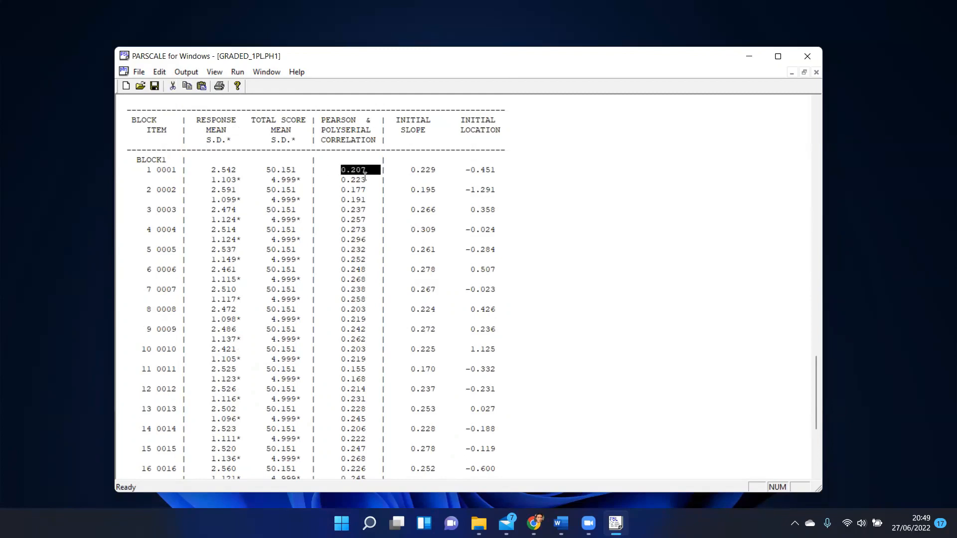
scroll(356, 212, down, 1)
click(354, 199)
drag(333, 149, 345, 150)
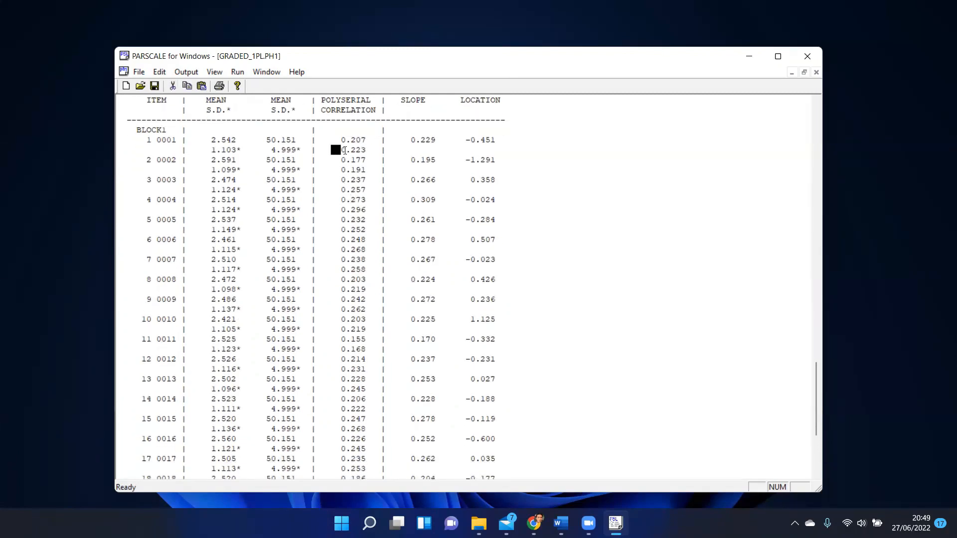
double_click(348, 186)
scroll(352, 239, down, 1)
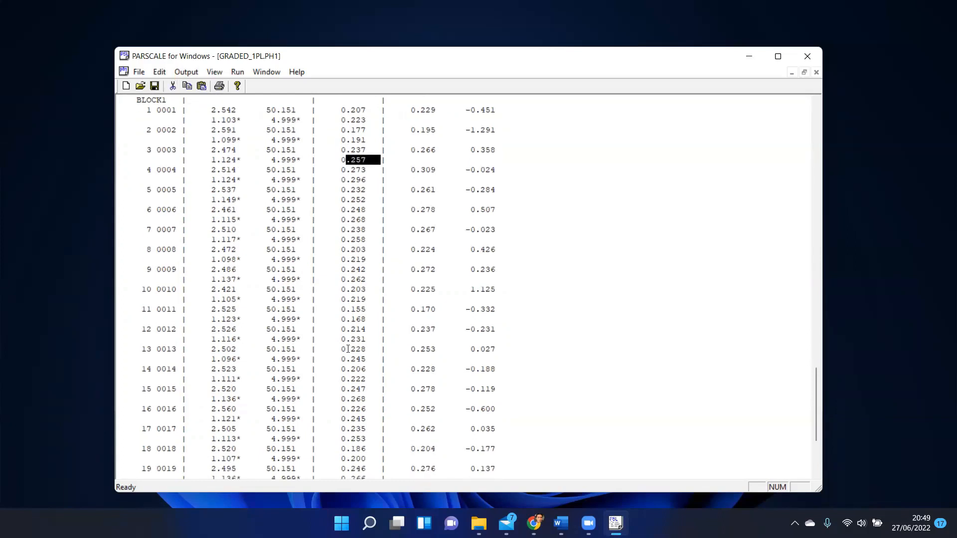
double_click(359, 350)
scroll(359, 352, down, 2)
scroll(393, 157, up, 4)
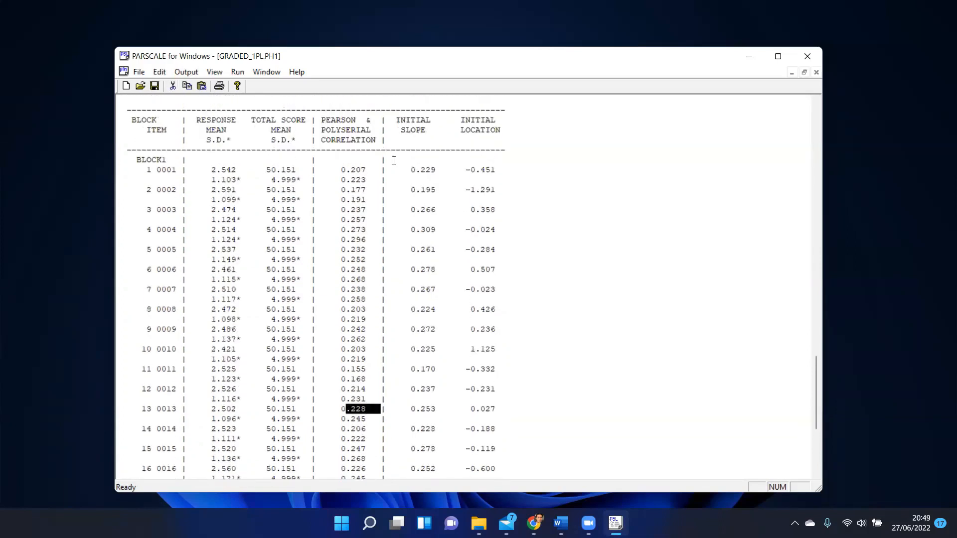
Step: Examine the initial slope and initial location columns for the BLOCK1 items
double_click(430, 240)
scroll(418, 319, down, 4)
scroll(411, 319, up, 4)
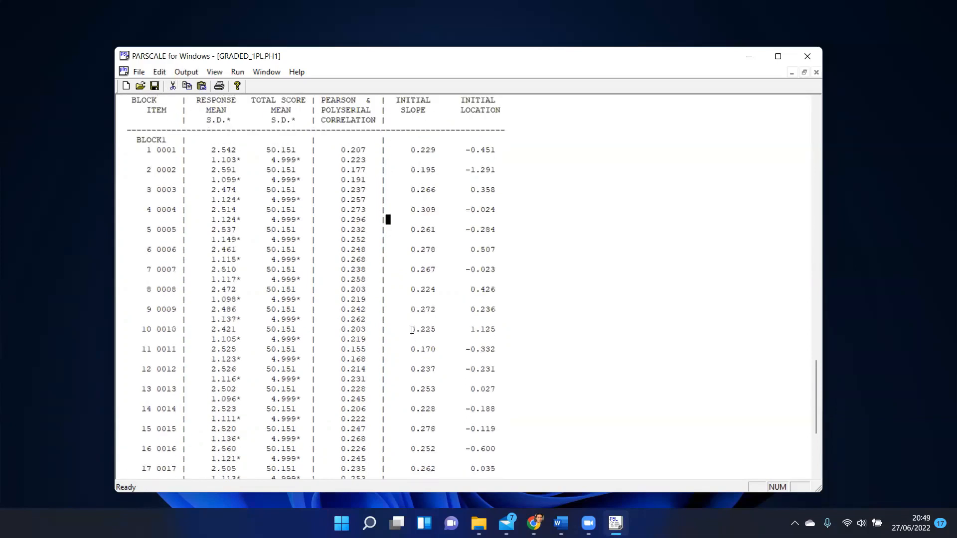
scroll(411, 184, up, 1)
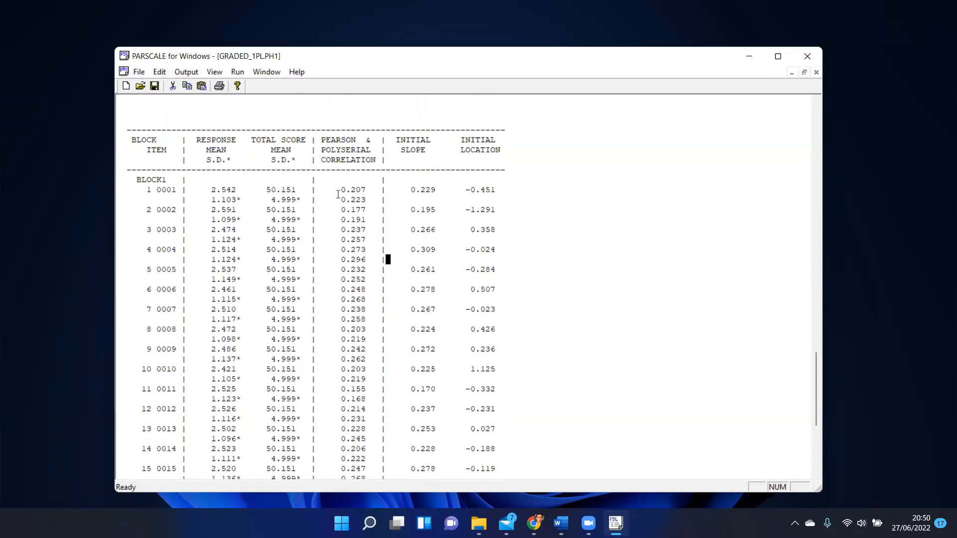
Step: Open the phase 2 output, GRADED_1PL.PH2, and go through the E-M cycles to the BLOCK1 item parameter table
click(187, 73)
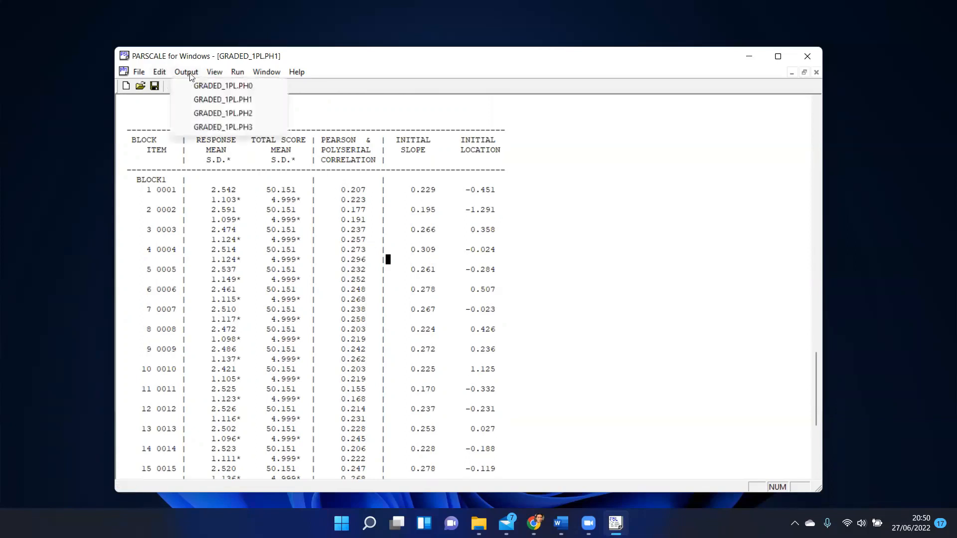
click(252, 116)
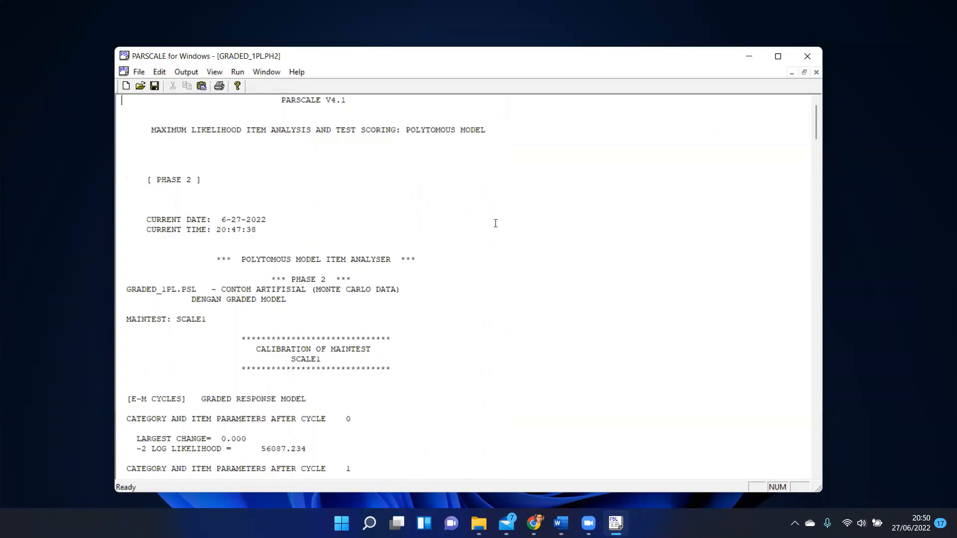
scroll(483, 212, down, 12)
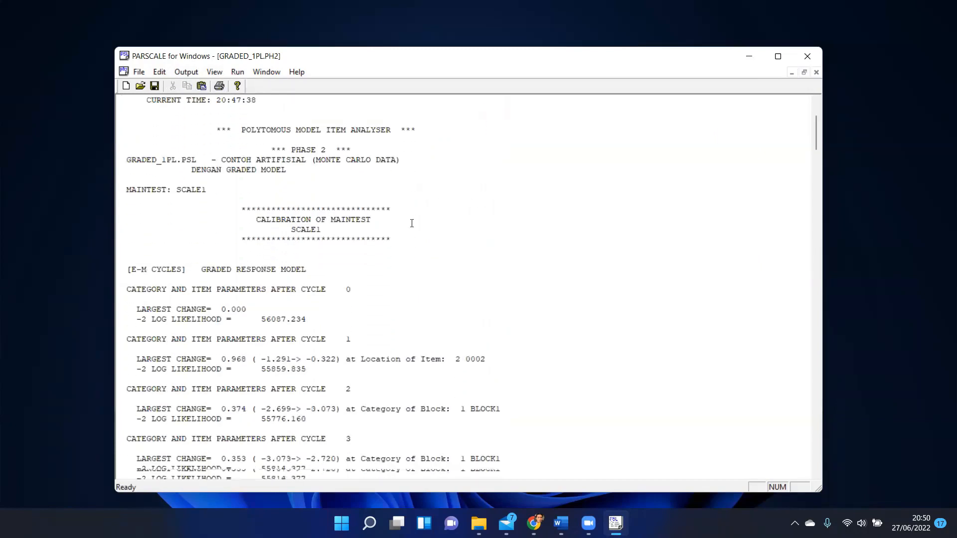
scroll(427, 216, down, 20)
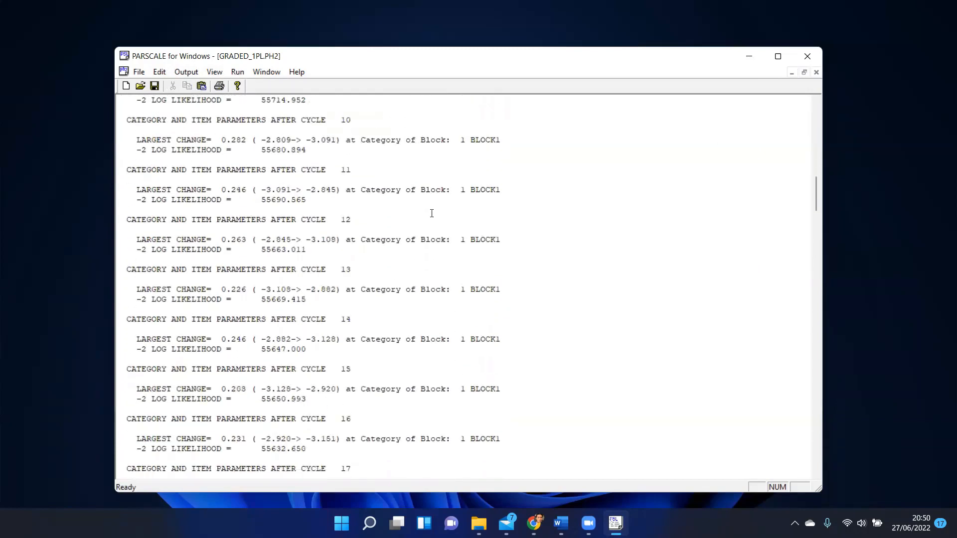
scroll(429, 214, down, 4)
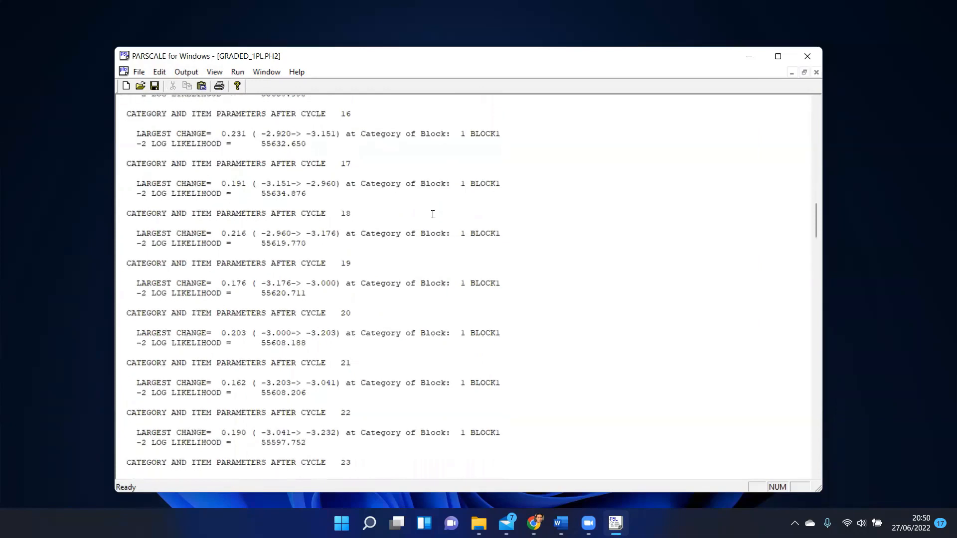
scroll(422, 208, down, 18)
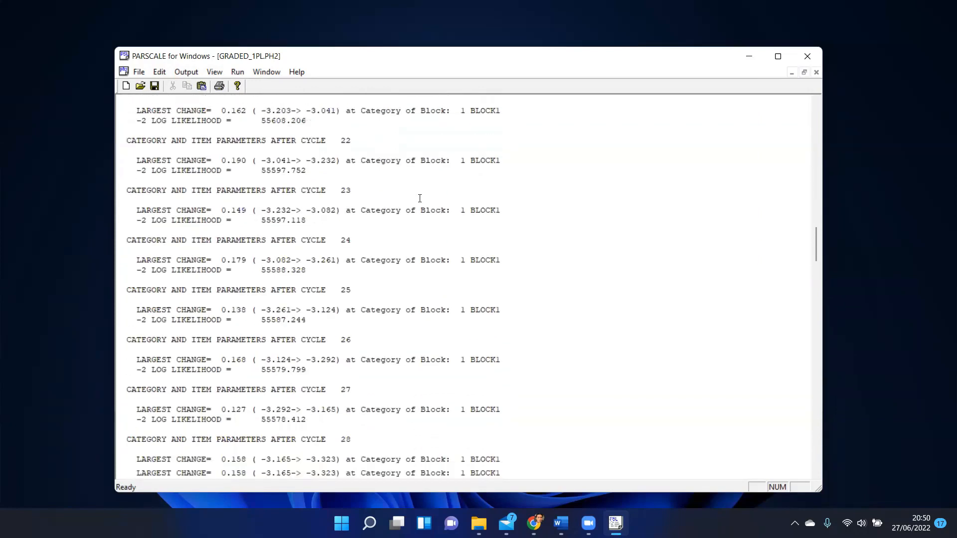
scroll(419, 199, down, 20)
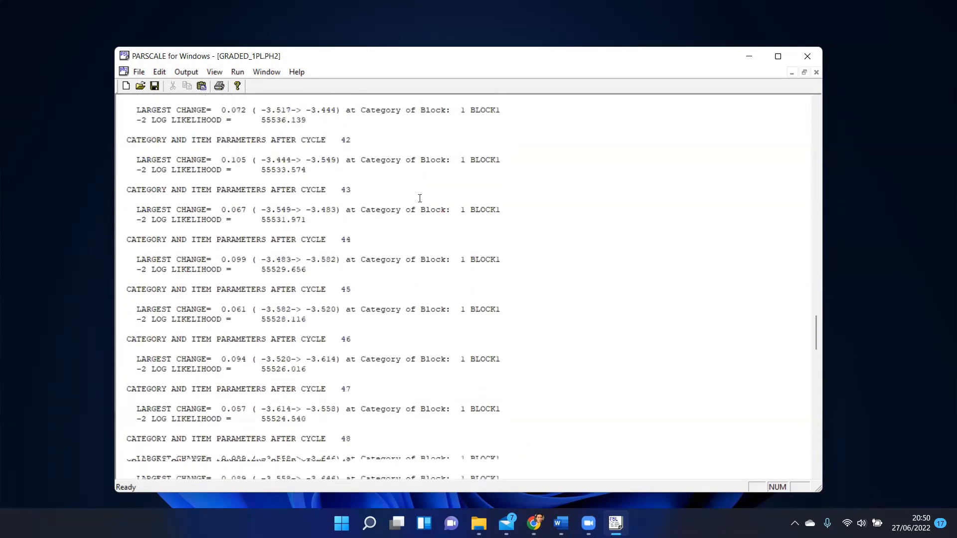
scroll(419, 199, down, 9)
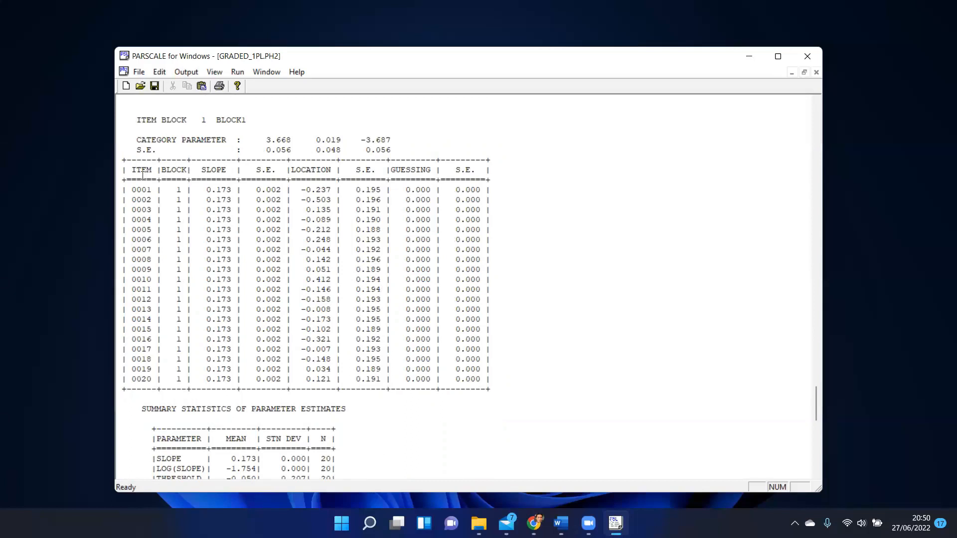
Step: Examine the location estimates of items 0001 to 0020 in the BLOCK1 parameter table
drag(131, 189, 147, 190)
drag(302, 190, 330, 191)
click(321, 217)
click(322, 379)
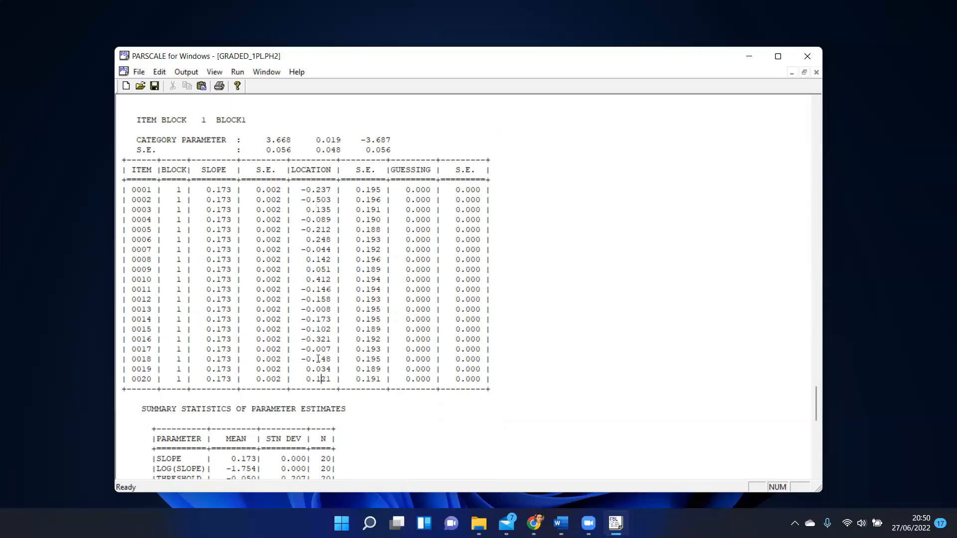
double_click(306, 189)
click(307, 210)
drag(305, 196, 318, 272)
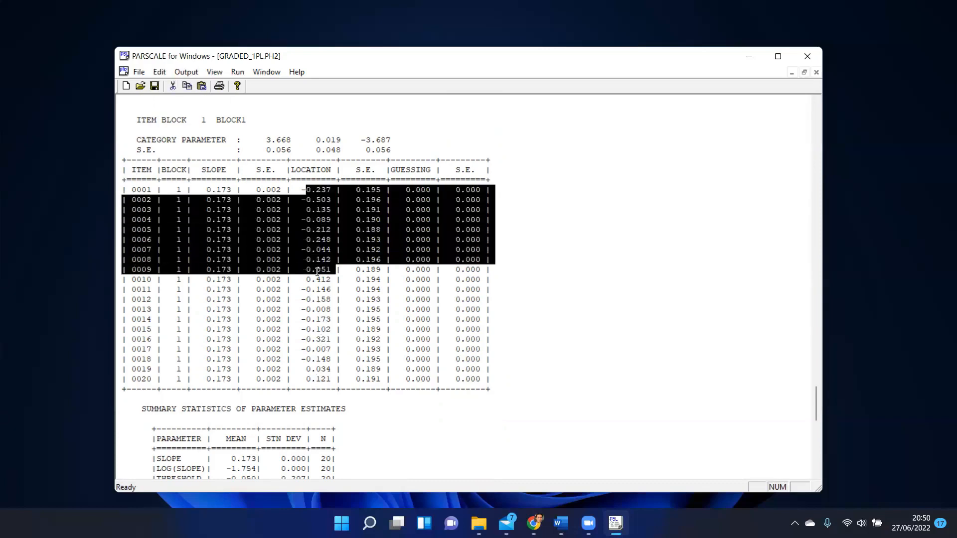
click(312, 308)
click(306, 199)
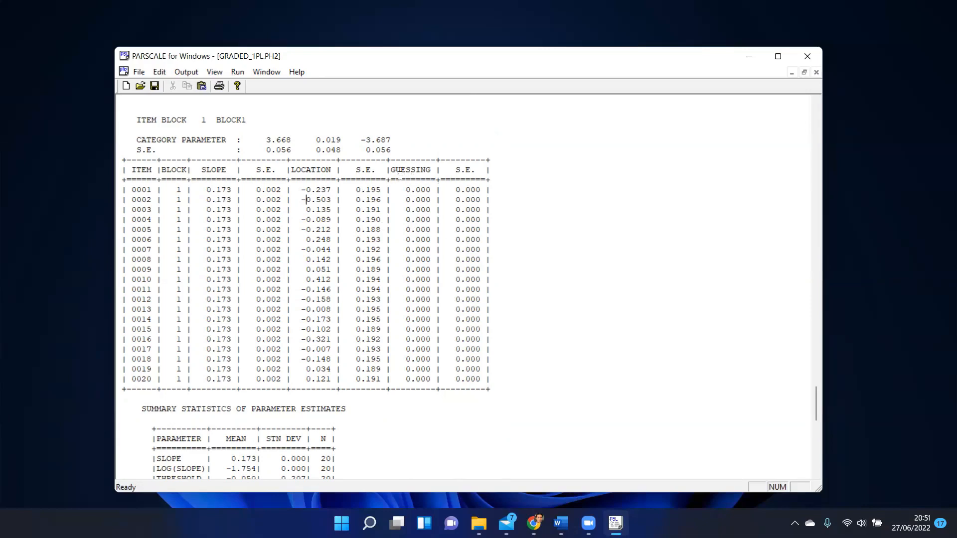
Step: Check the guessing column against the item locations, and view the summary statistics of the parameter estimates
drag(412, 190, 419, 269)
click(421, 298)
drag(309, 190, 325, 201)
click(327, 210)
scroll(361, 264, down, 1)
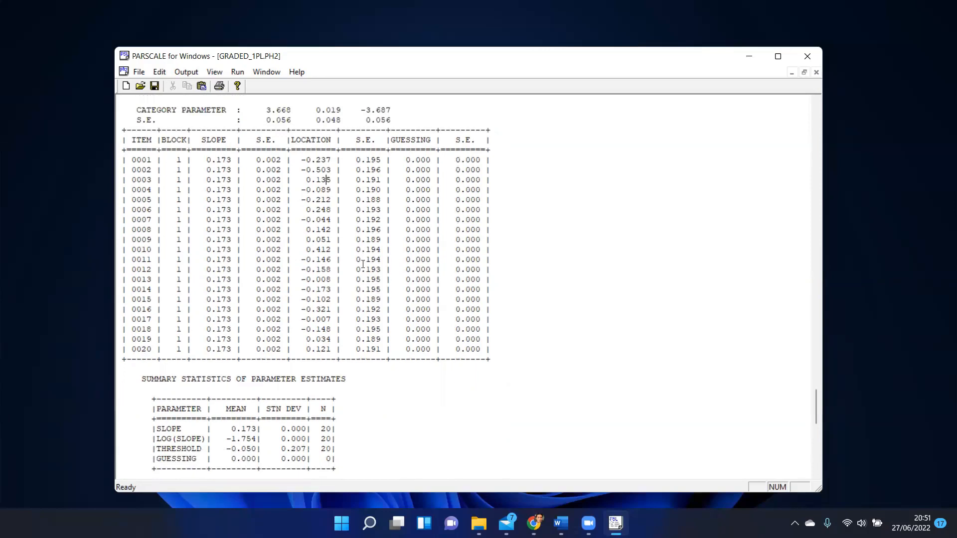
scroll(362, 265, up, 2)
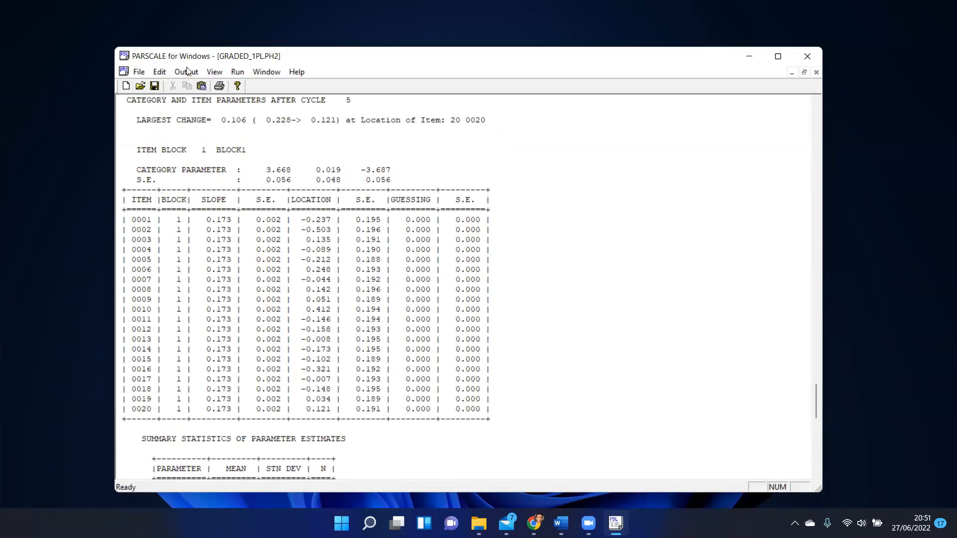
Step: Open the phase 3 output, GRADED_1PL.PH3, at the table of EAP ability scores for each subject
click(200, 73)
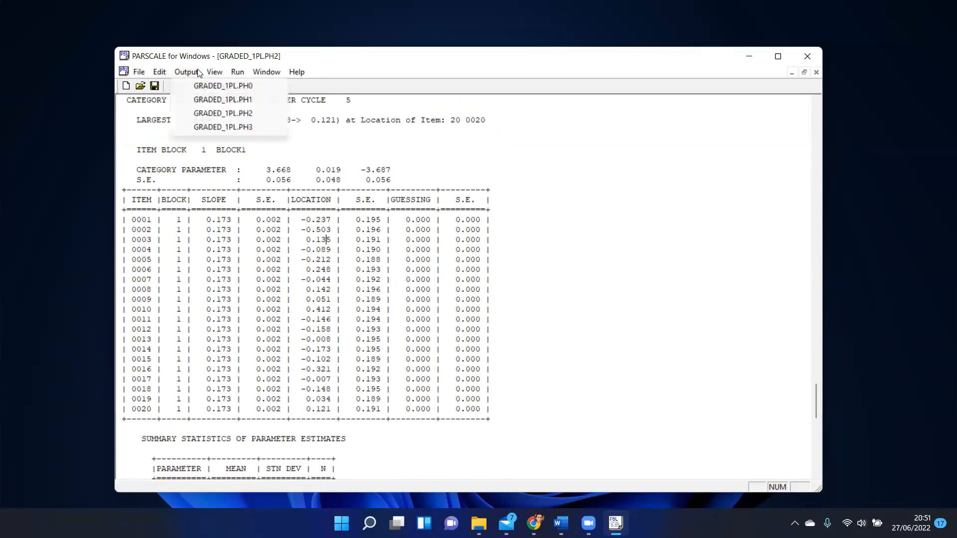
click(220, 129)
scroll(495, 169, down, 11)
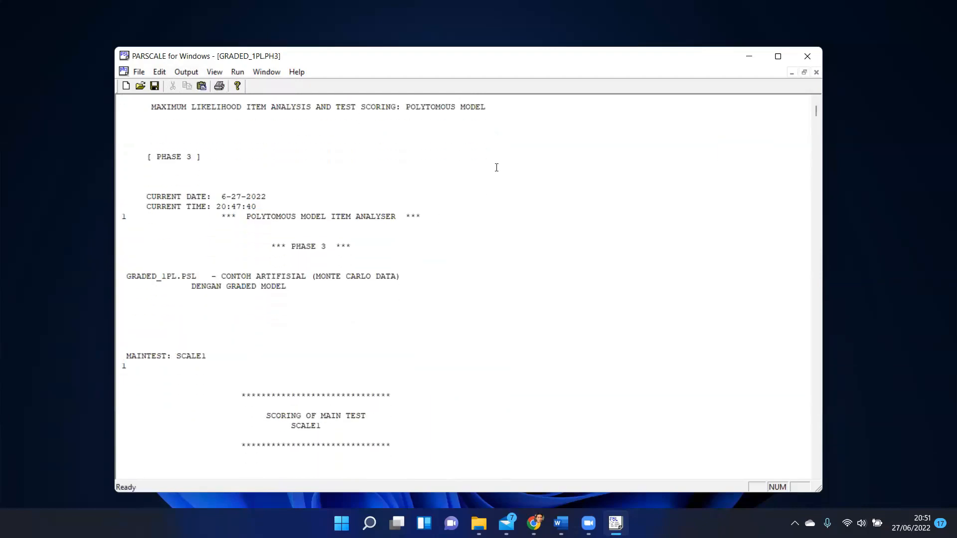
scroll(496, 180, down, 20)
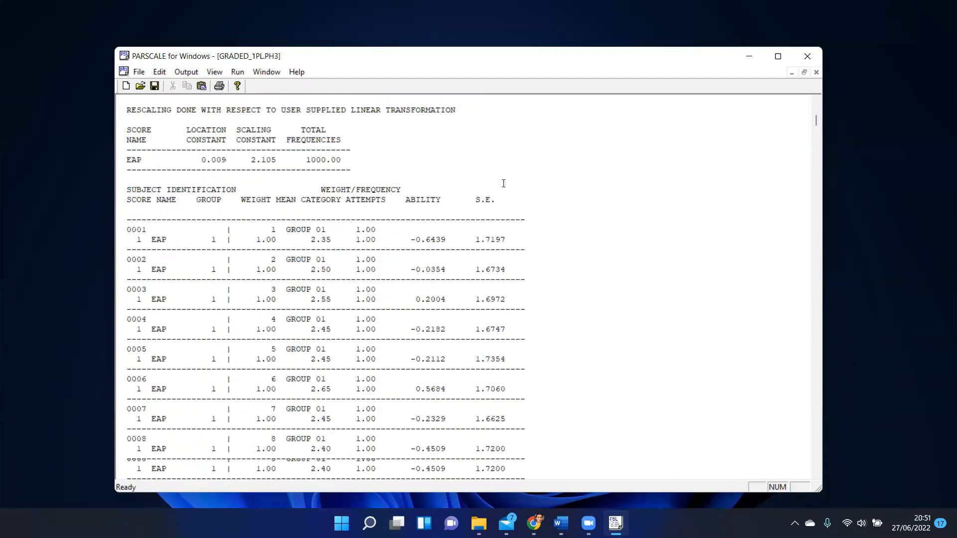
scroll(502, 178, down, 1)
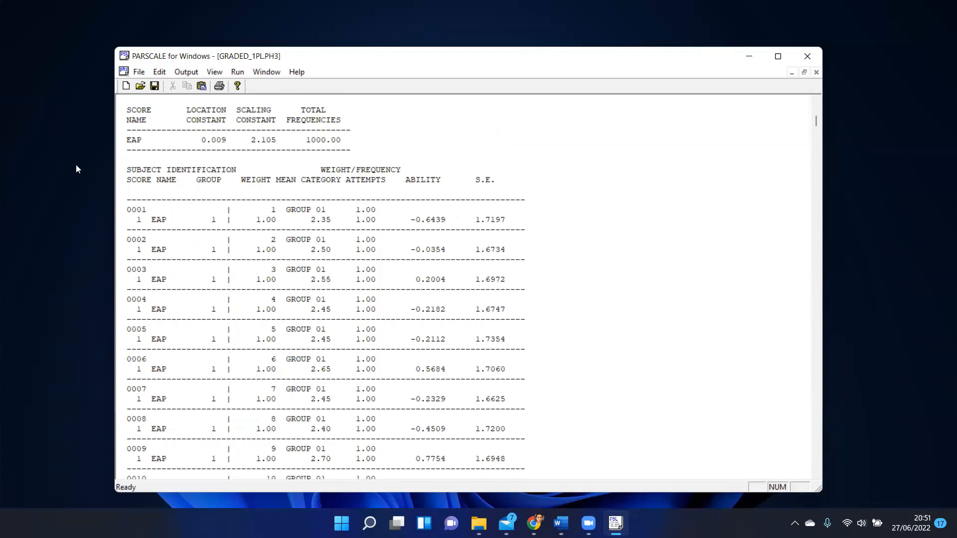
Step: Examine the ability estimates in the EAP score table, starting with subject 0001 and continuing through subject 0020
scroll(144, 210, down, 6)
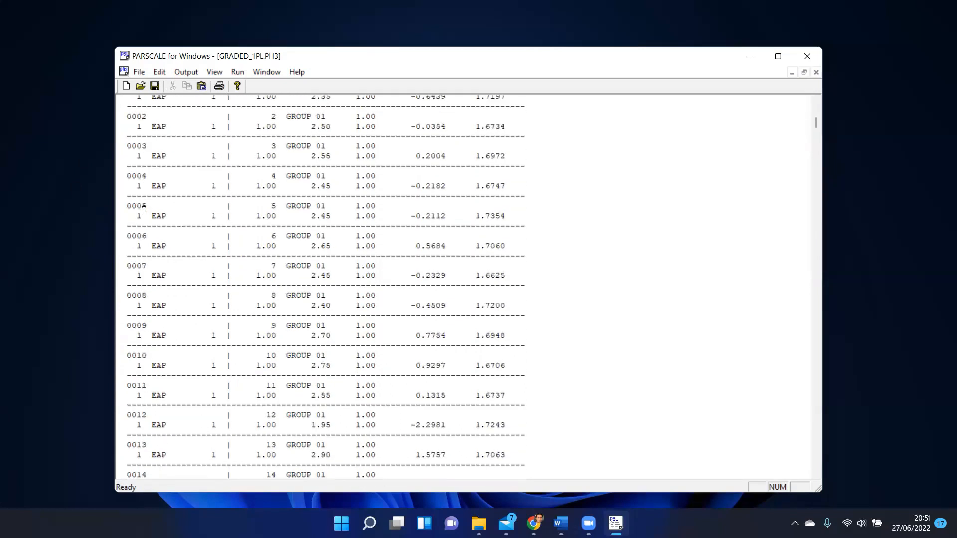
scroll(144, 210, up, 4)
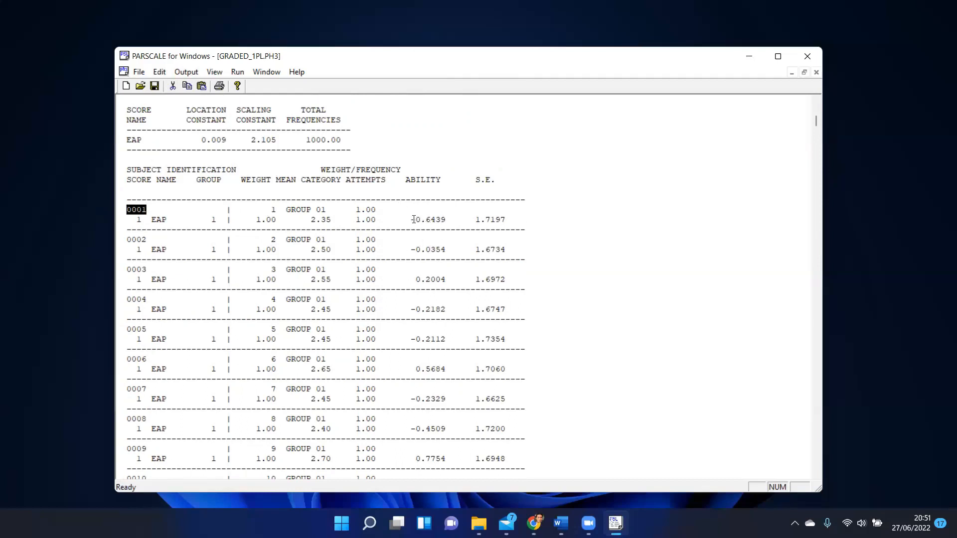
double_click(434, 217)
click(430, 253)
scroll(435, 263, down, 3)
scroll(433, 190, up, 2)
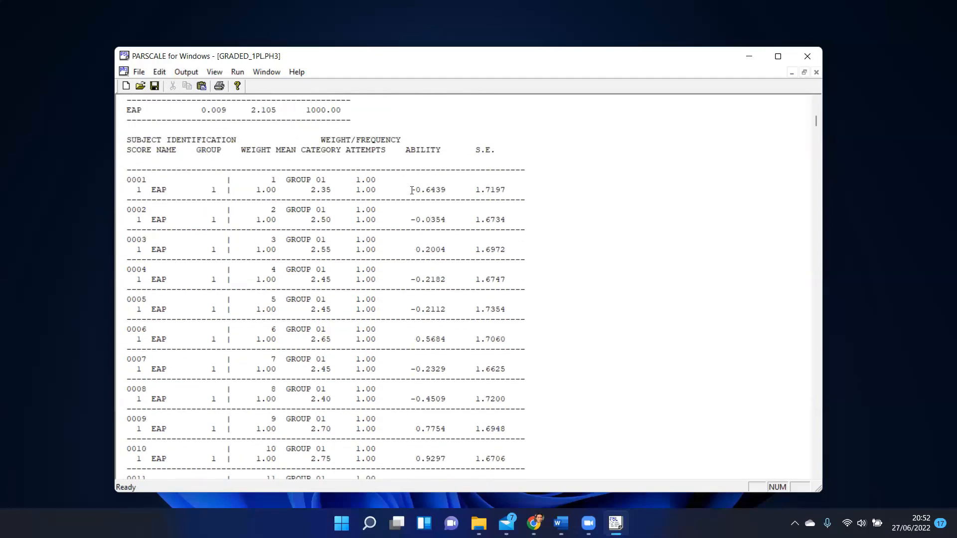
mouse_move(410, 189)
mouse_down()
mouse_move(442, 192)
mouse_move(415, 193)
mouse_up()
click(440, 192)
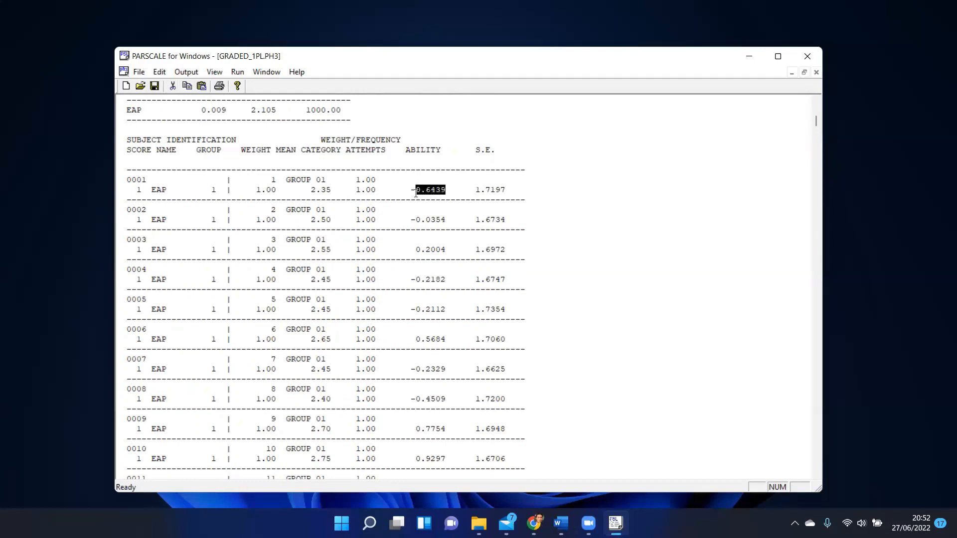
click(424, 228)
scroll(431, 207, down, 10)
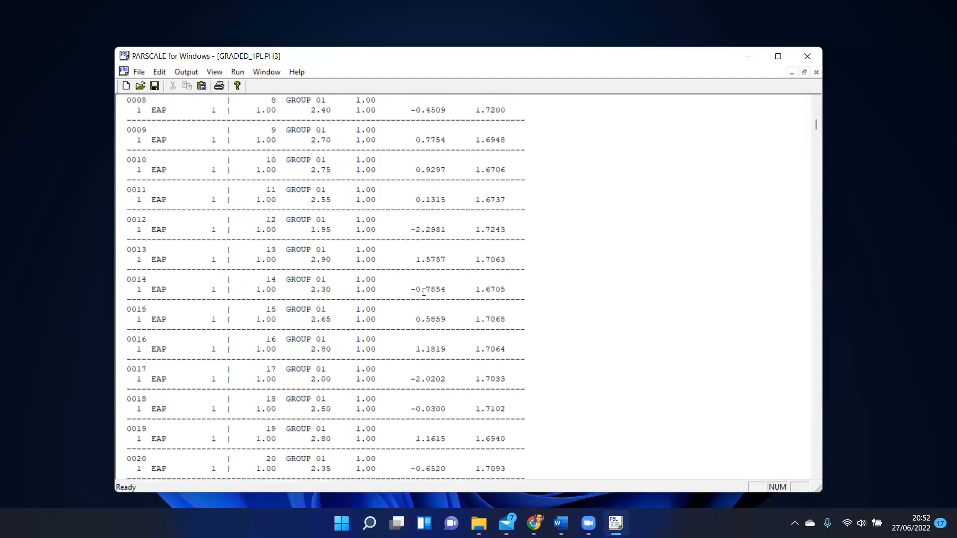
Step: Compare the ability estimates of subjects 0001 and 0002 in the EAP score table, highlighting each value
scroll(423, 292, up, 10)
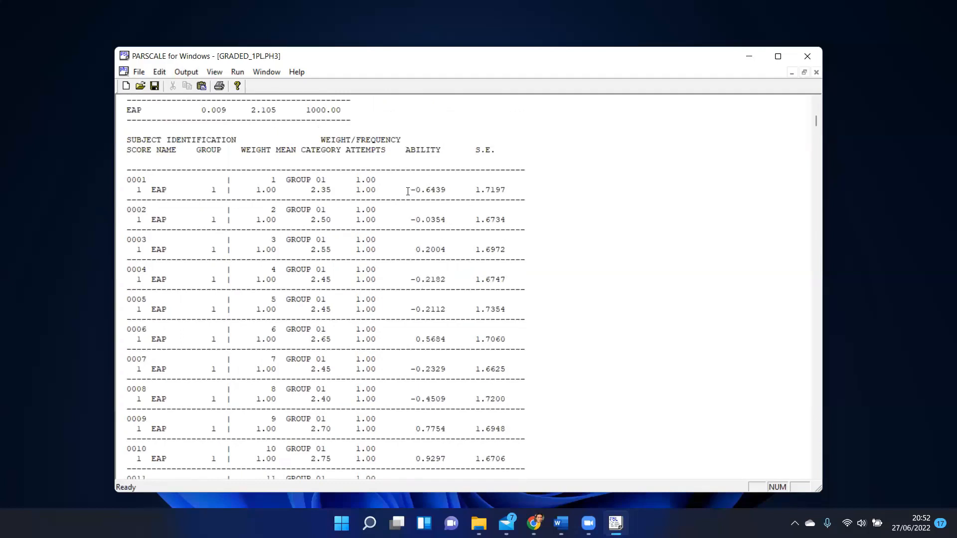
double_click(431, 190)
click(421, 224)
drag(413, 220, 429, 219)
click(421, 249)
scroll(435, 297, down, 7)
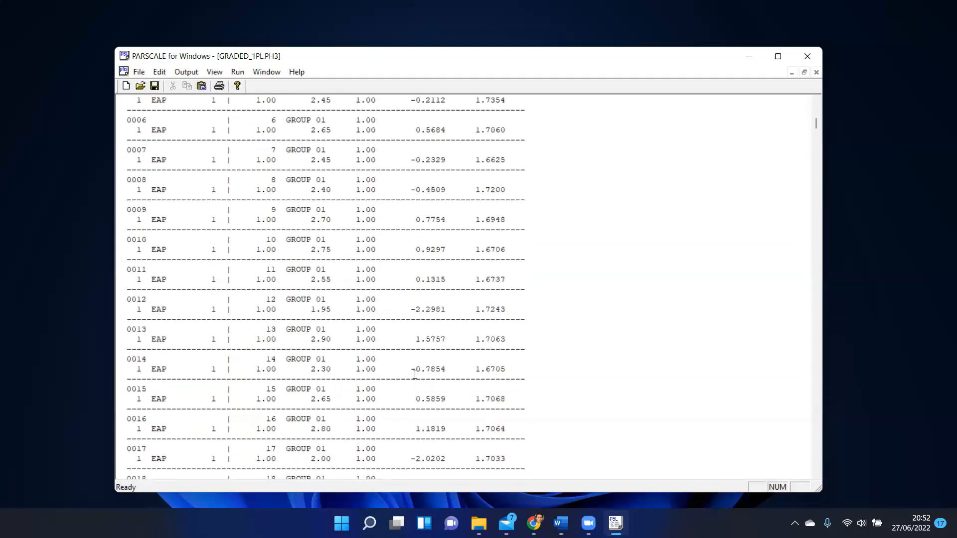
Step: Review the ability estimates of subjects 0001 through 0018 again, ending at the start of the EAP score table
scroll(414, 370, up, 3)
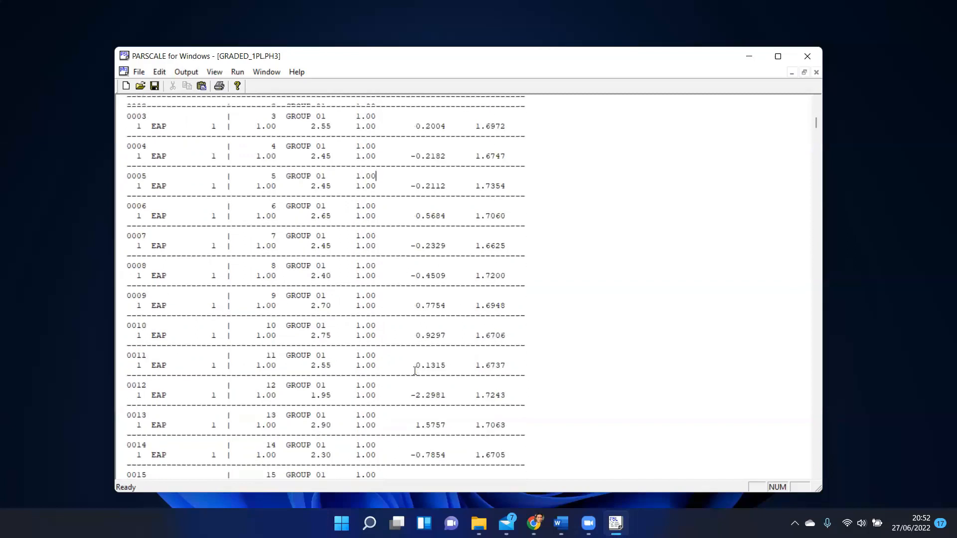
scroll(414, 369, up, 2)
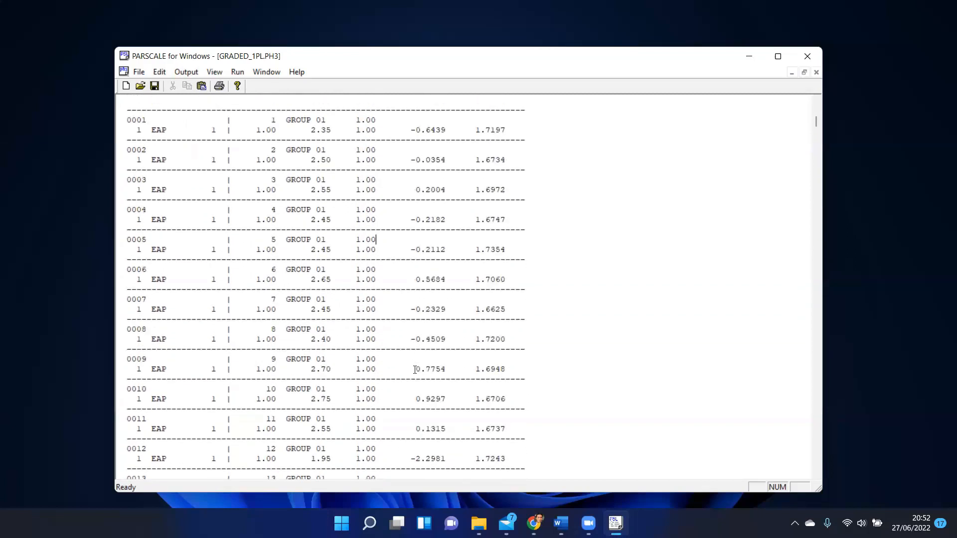
scroll(415, 369, up, 1)
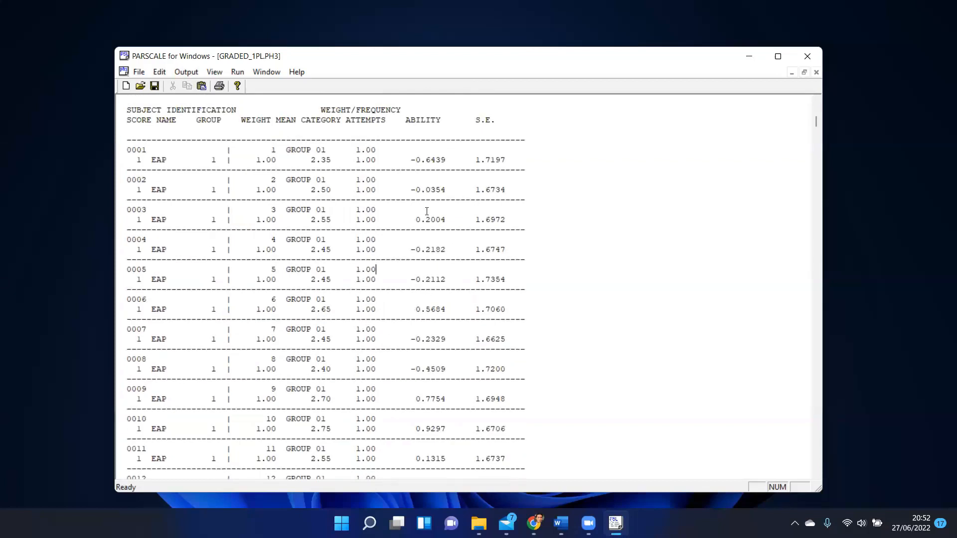
scroll(421, 234, down, 1)
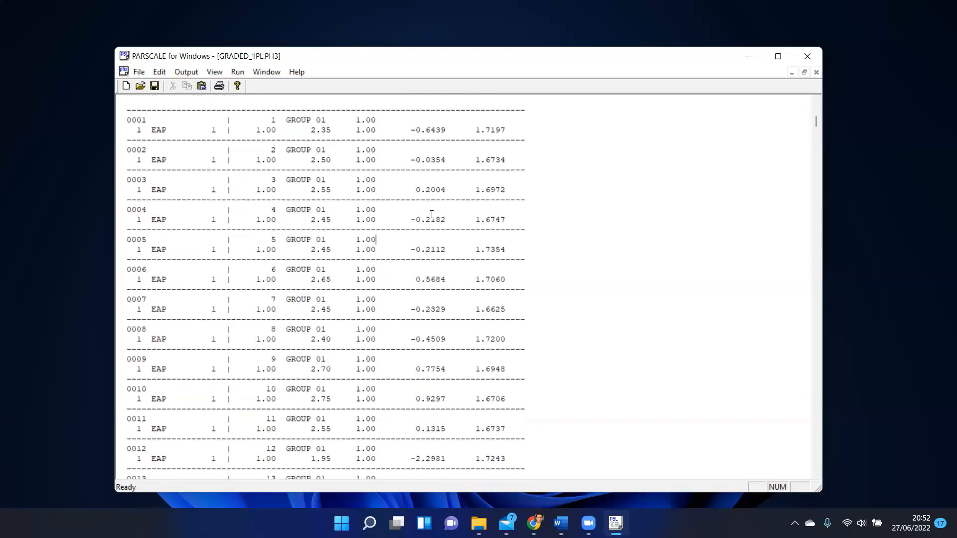
scroll(433, 215, down, 3)
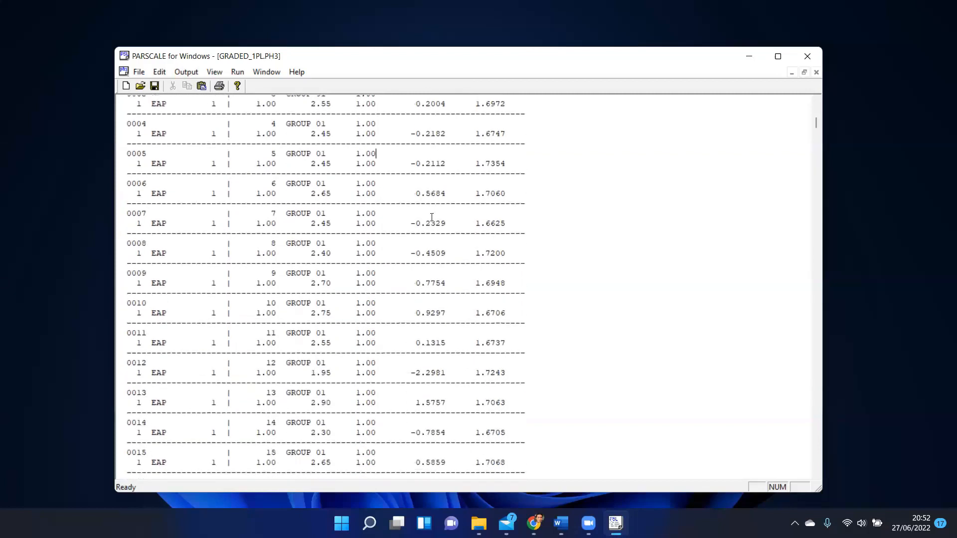
scroll(430, 262, down, 3)
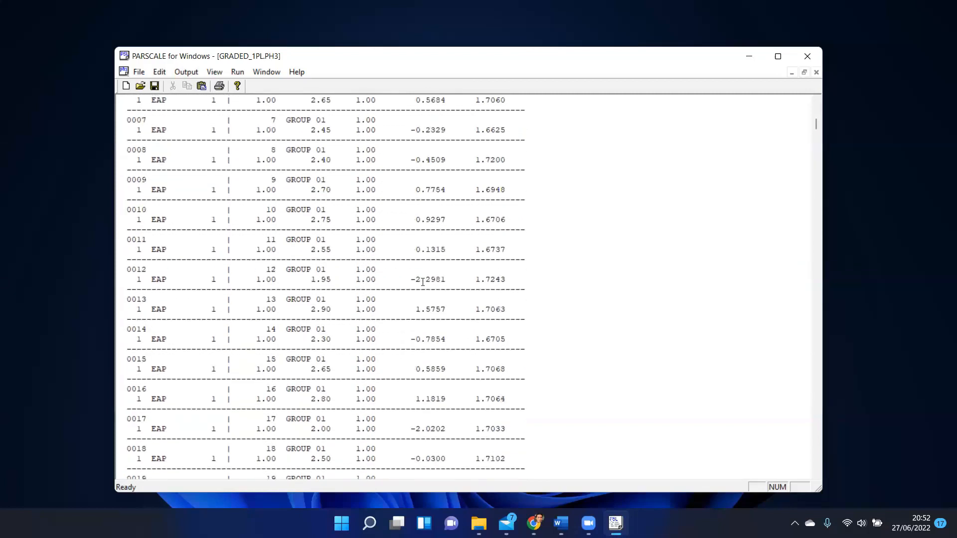
scroll(422, 285, up, 6)
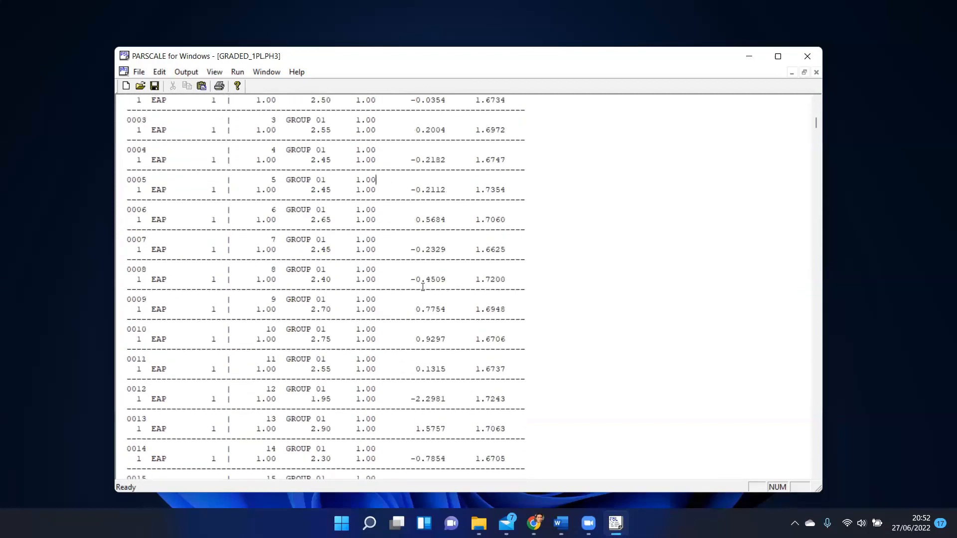
scroll(428, 269, up, 3)
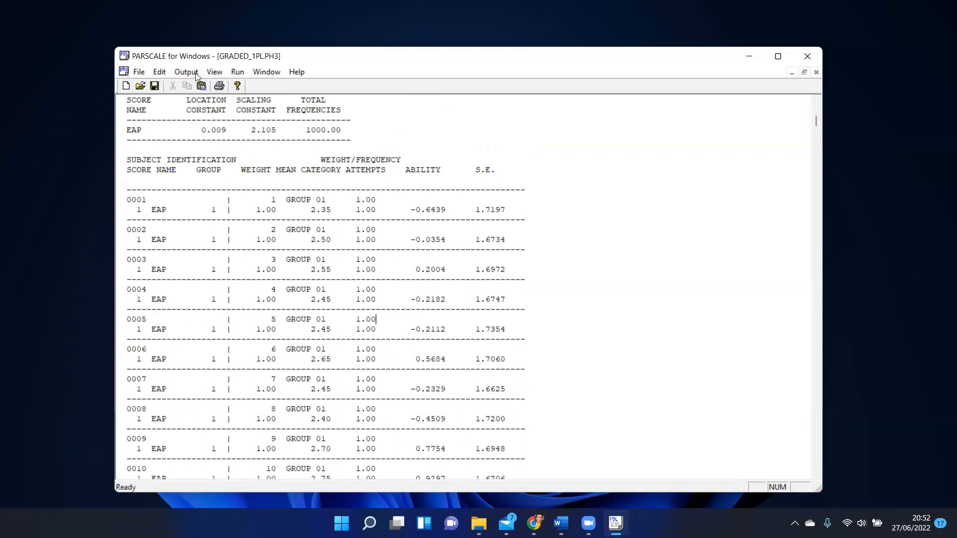
Step: Launch the IRT Graphics plots for the analysis and display the item characteristic curves, starting with item 0001
click(237, 72)
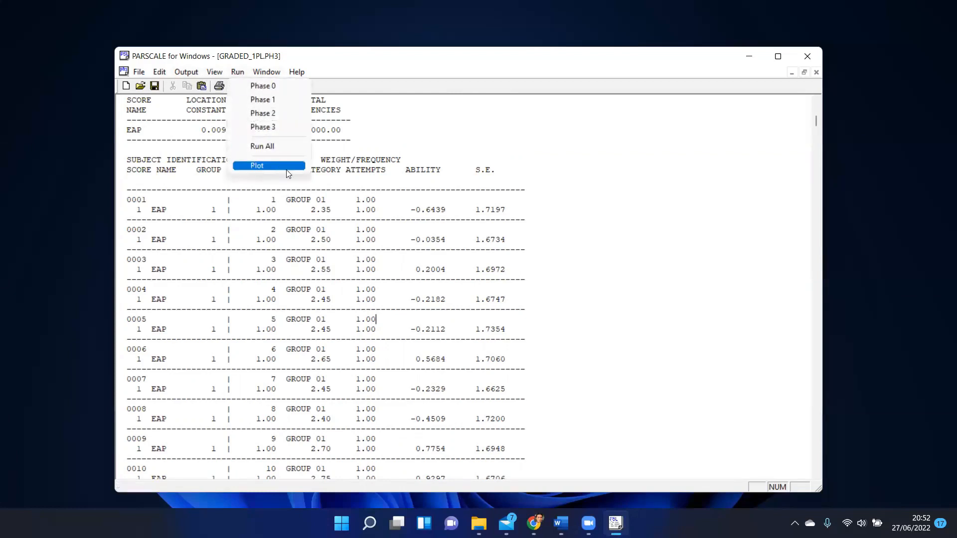
click(269, 166)
scroll(346, 272, up, 1)
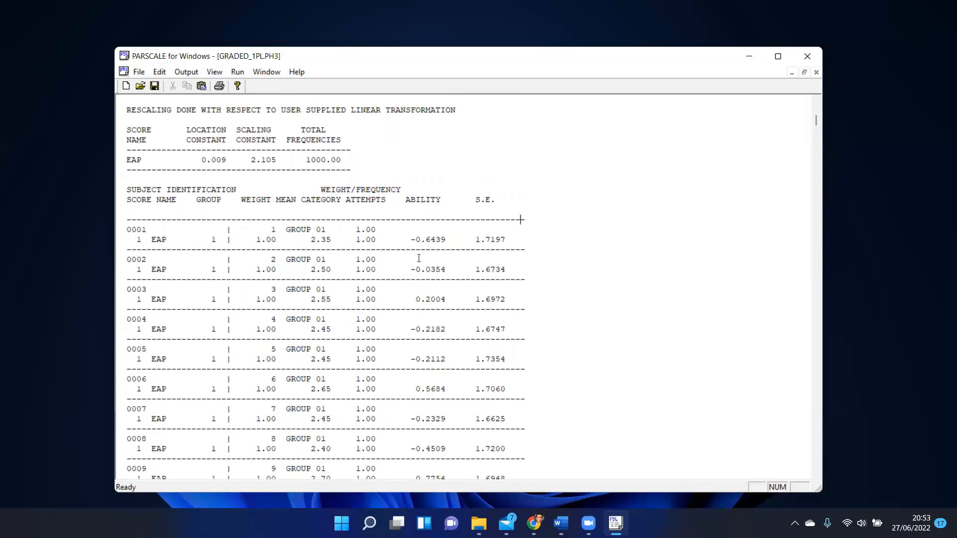
click(238, 72)
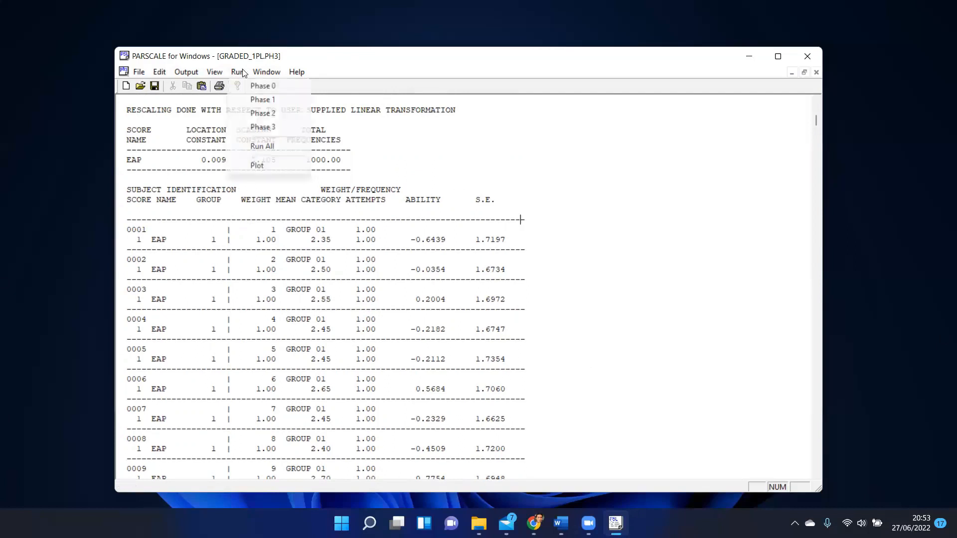
click(288, 167)
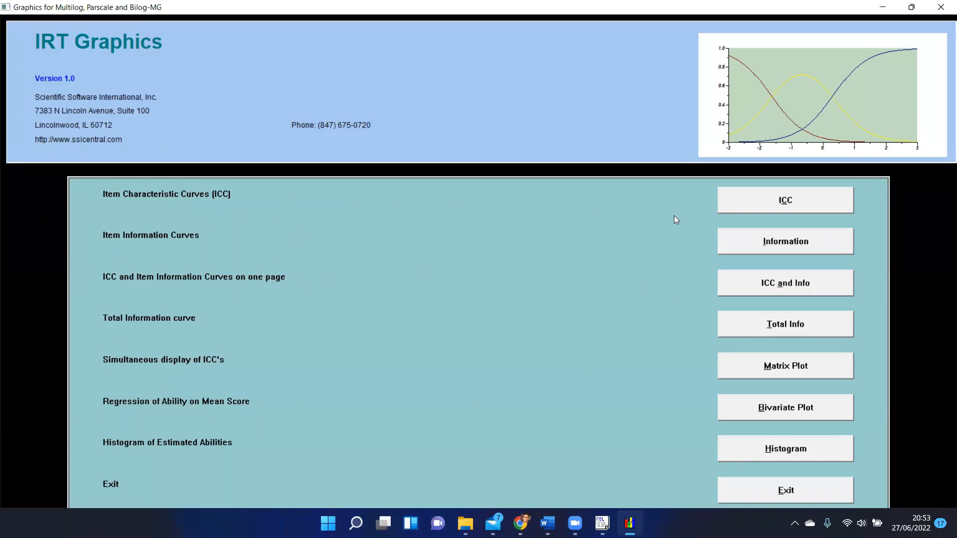
click(773, 202)
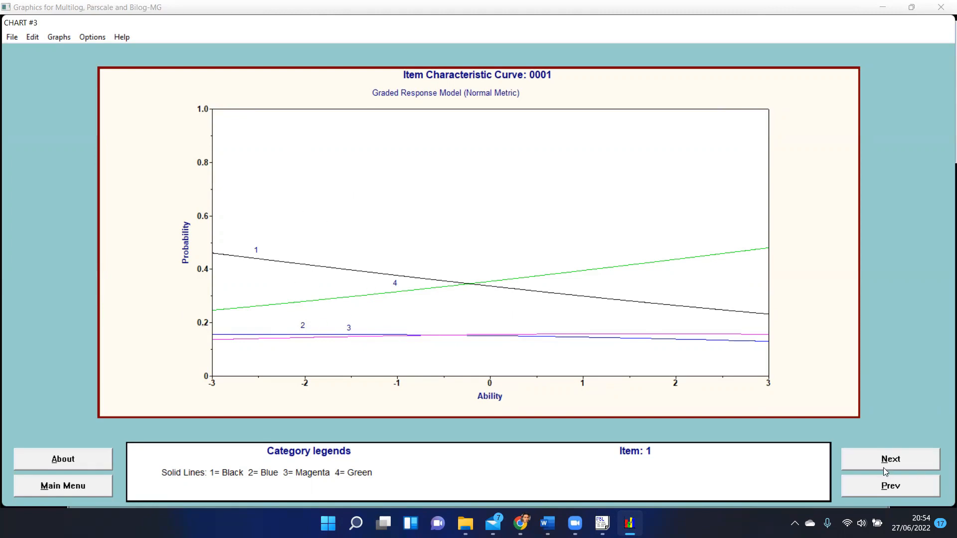
Step: Browse the item characteristic curves of items 0002 to 0004, go back to item 0001, and return to the plot selection
click(903, 456)
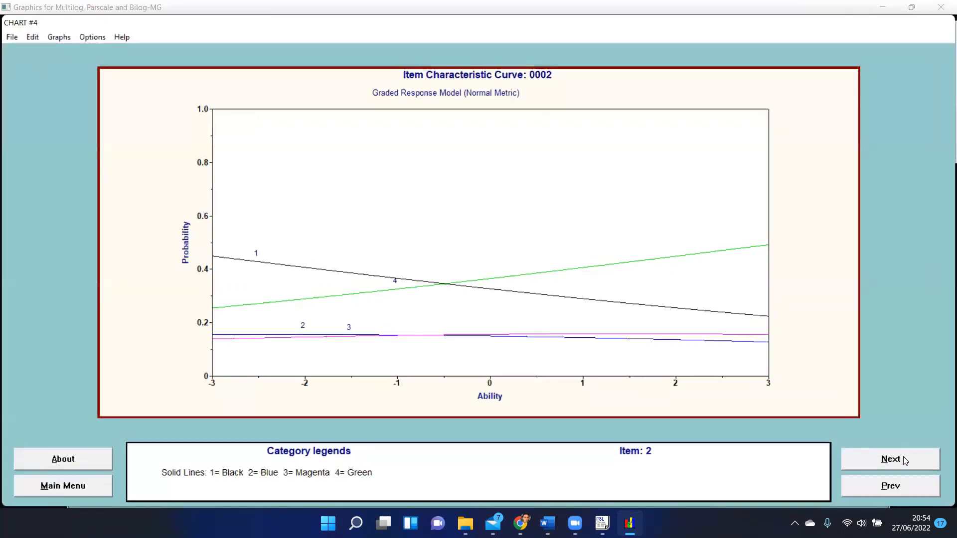
click(903, 458)
click(901, 456)
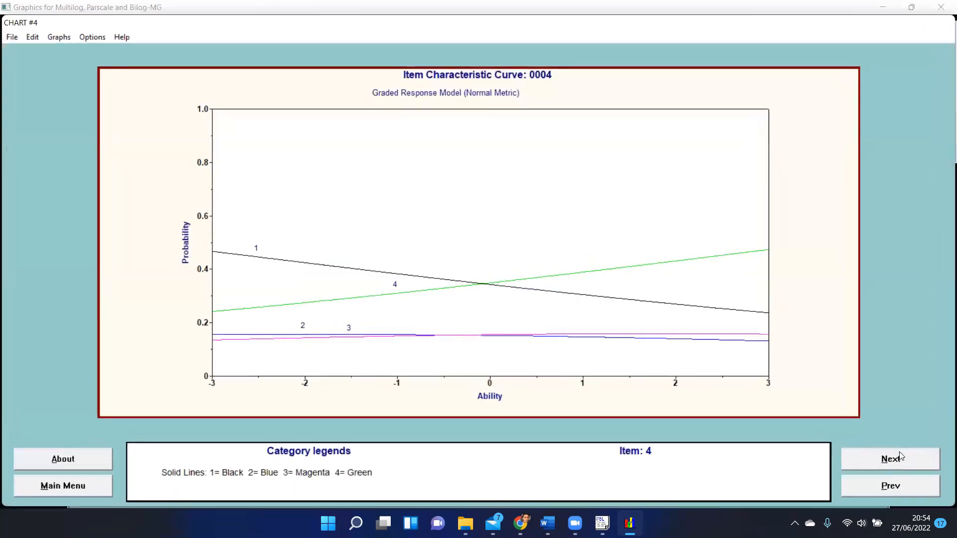
click(899, 488)
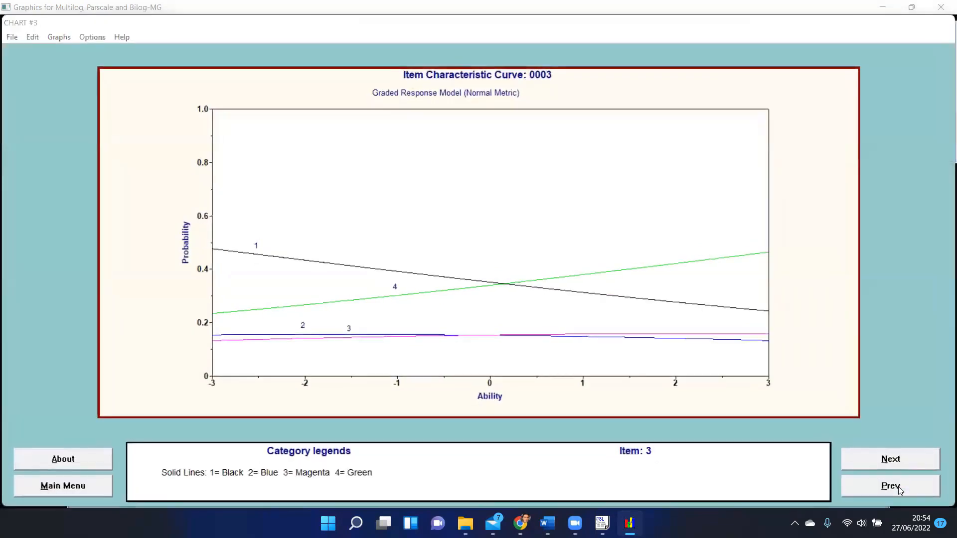
click(896, 487)
click(894, 487)
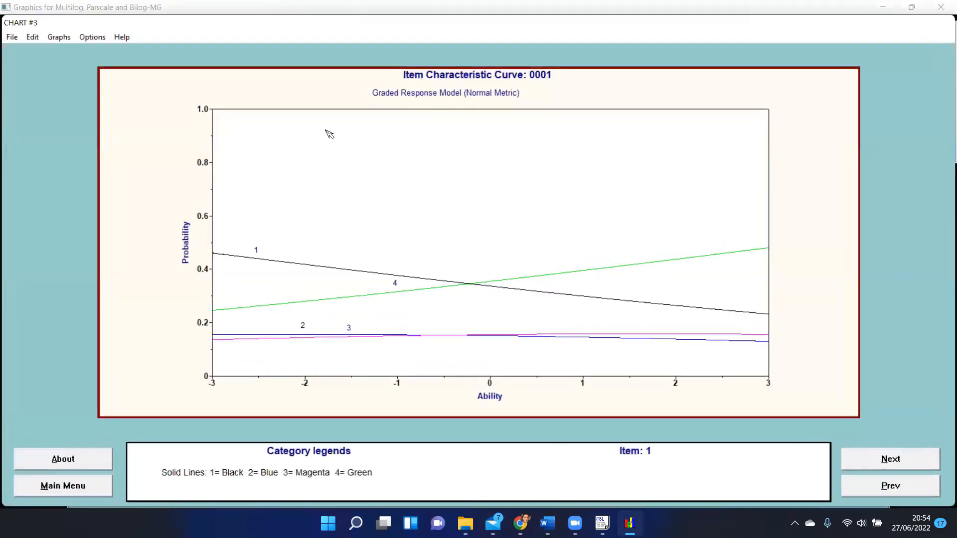
click(100, 487)
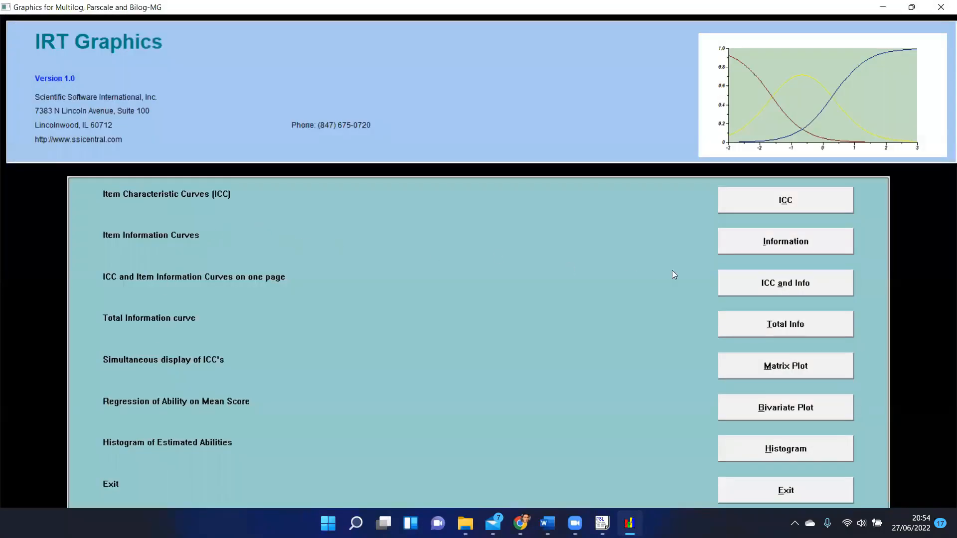
Step: View item 0001's characteristic and information curves on one page, and examine the total information and standard error curves for SCALE1
click(782, 284)
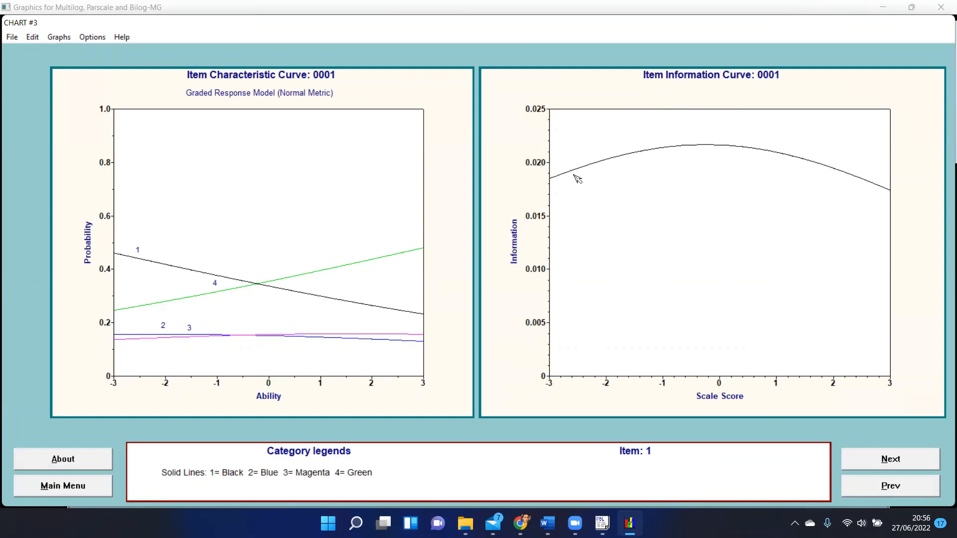
click(37, 491)
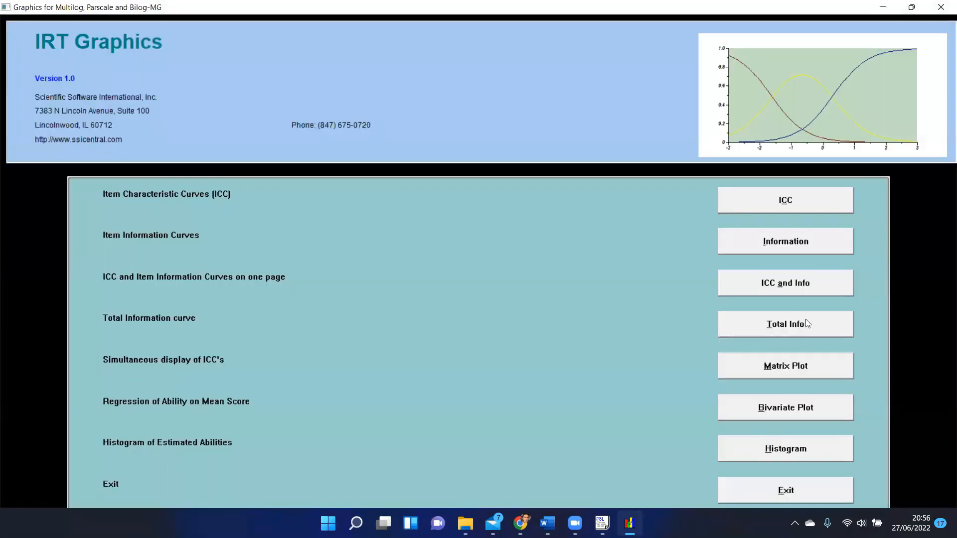
click(792, 325)
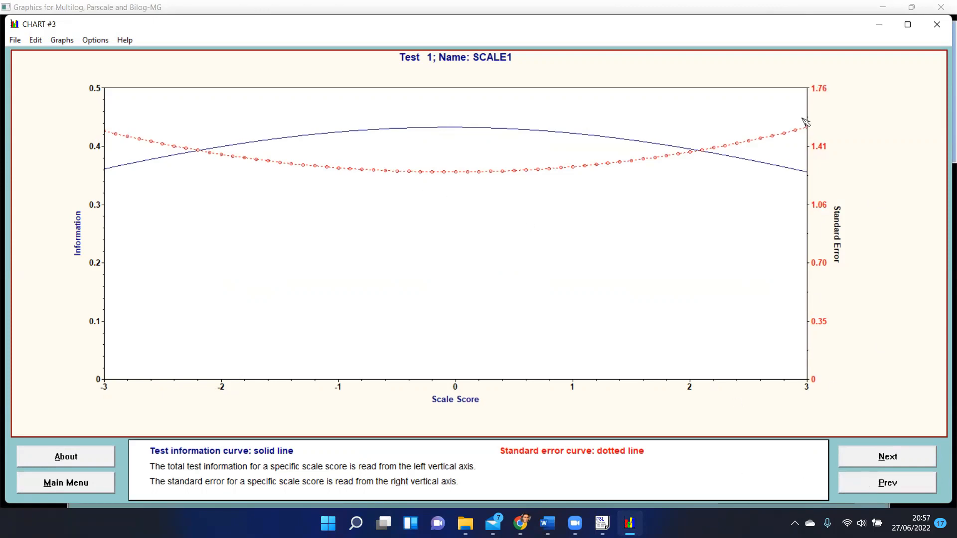
click(89, 481)
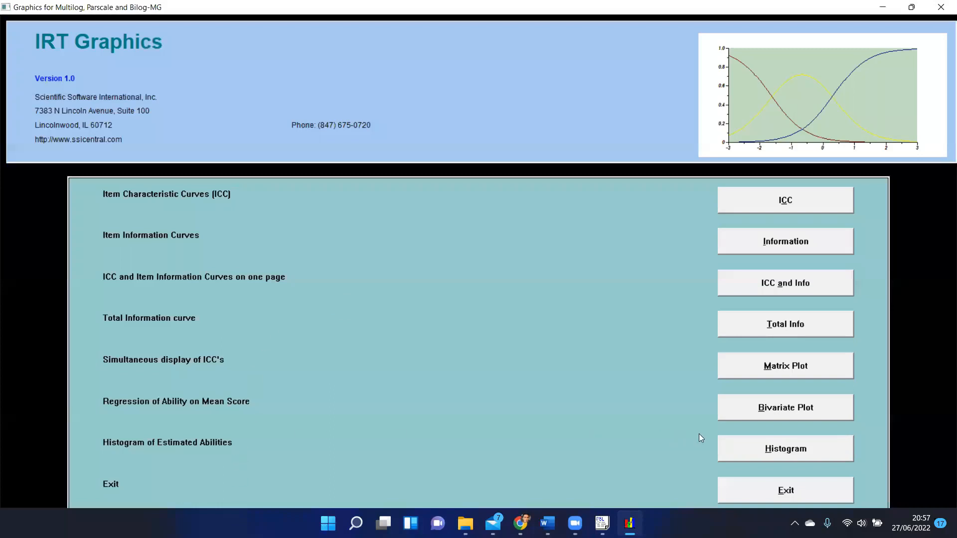
Step: View the histogram of estimated abilities for group 1, and close the IRT Graphics window
click(765, 451)
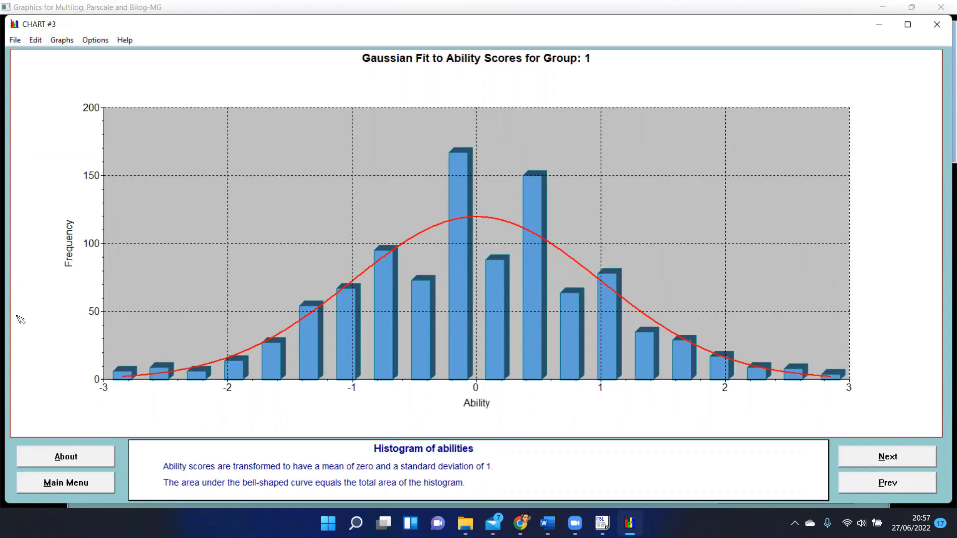
click(93, 480)
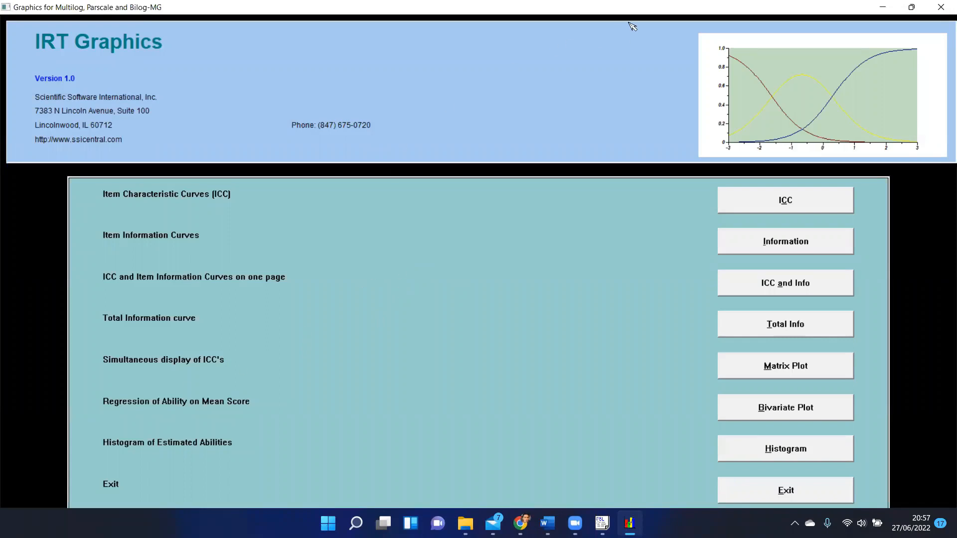
key(super+Down)
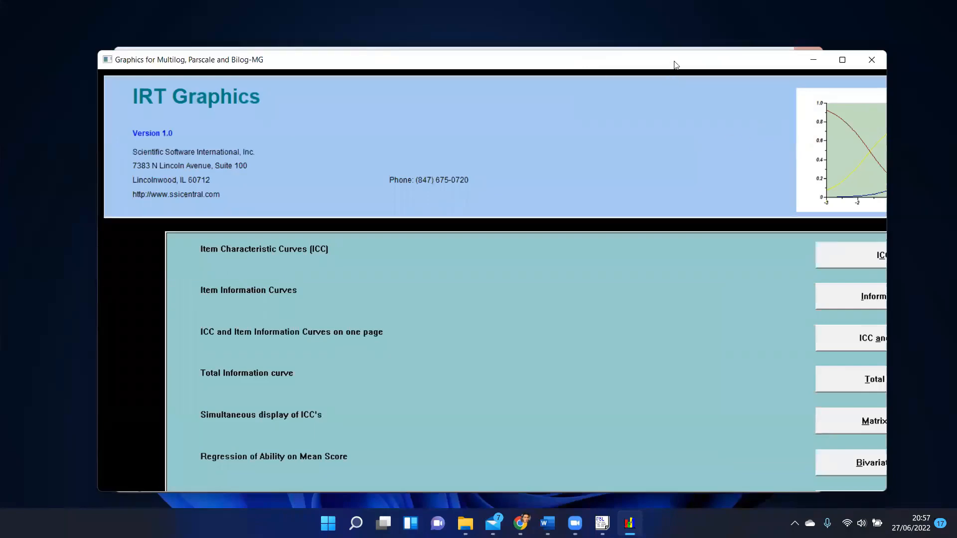
drag(663, 66, 571, 99)
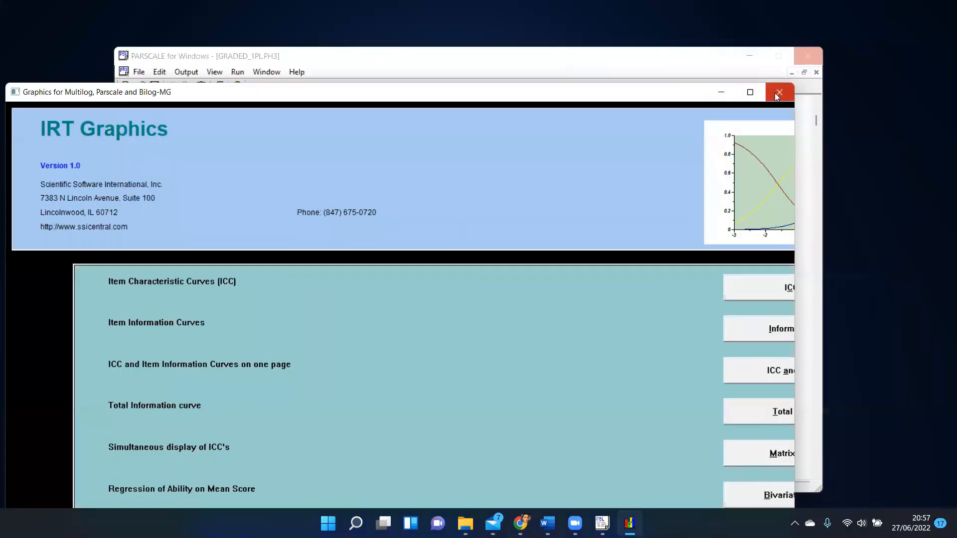
click(779, 93)
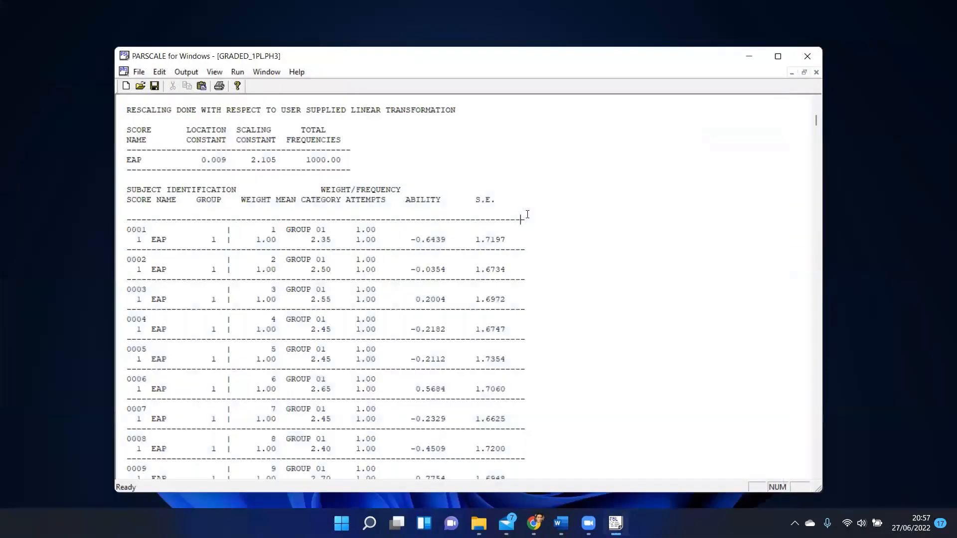
Step: Skim the phase 3 output between its title section and the score table, ending at the beginning of the file
scroll(561, 219, up, 20)
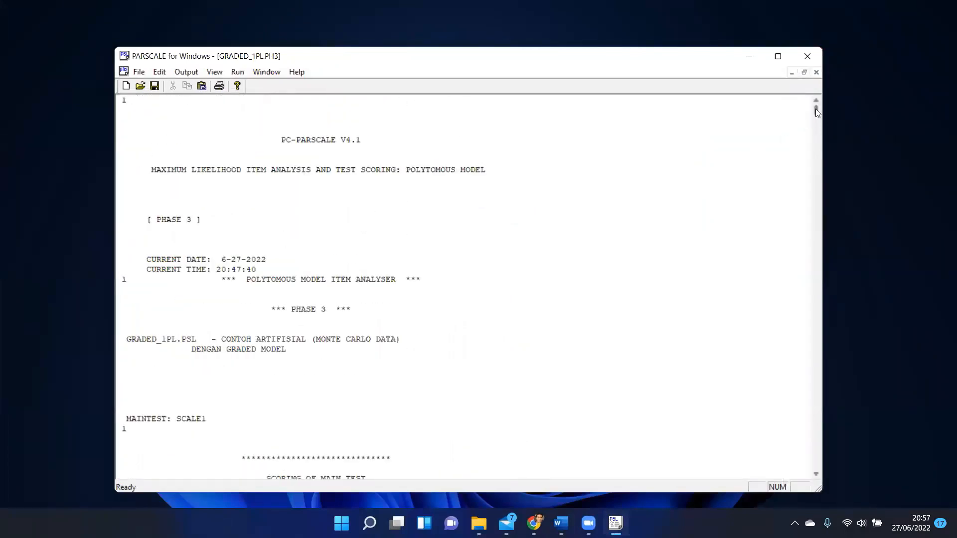
scroll(815, 108, down, 20)
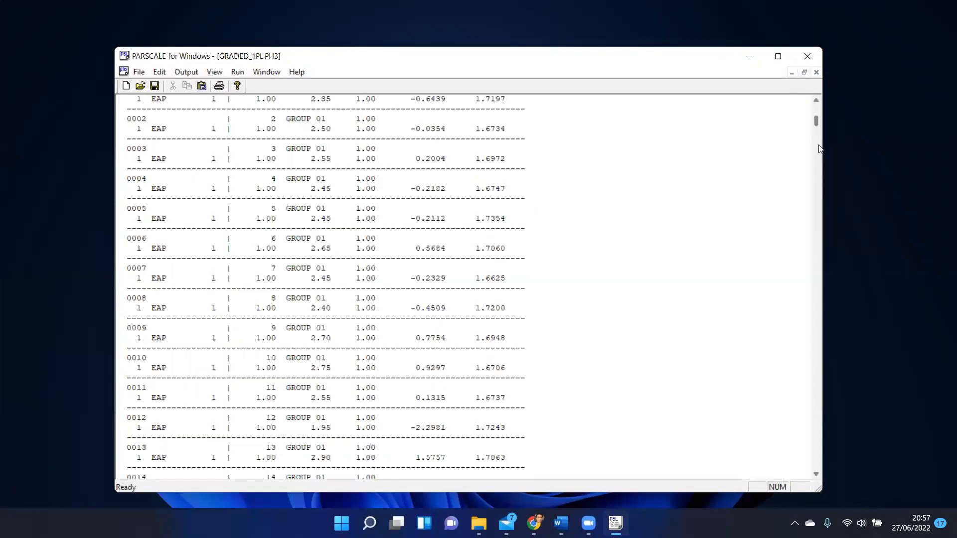
scroll(817, 104, up, 20)
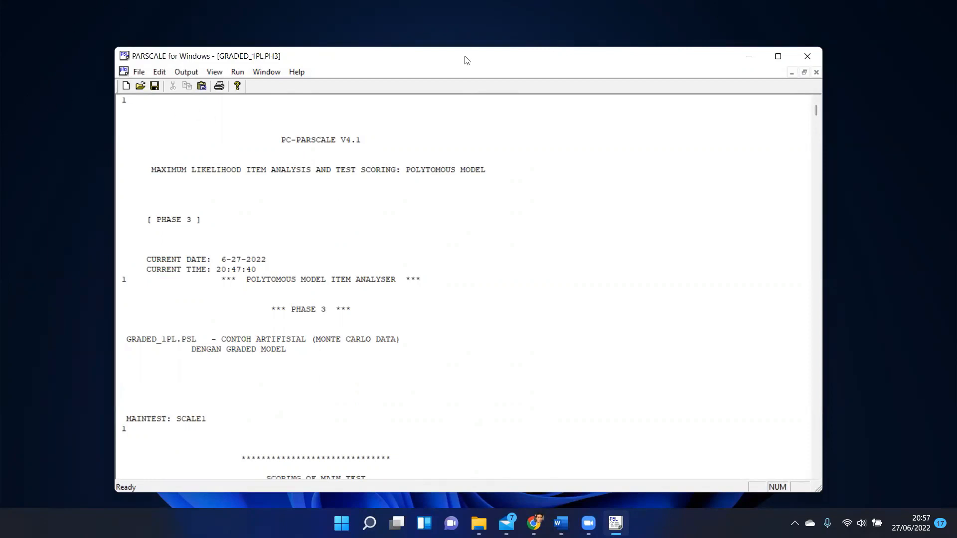
drag(467, 60, 413, 50)
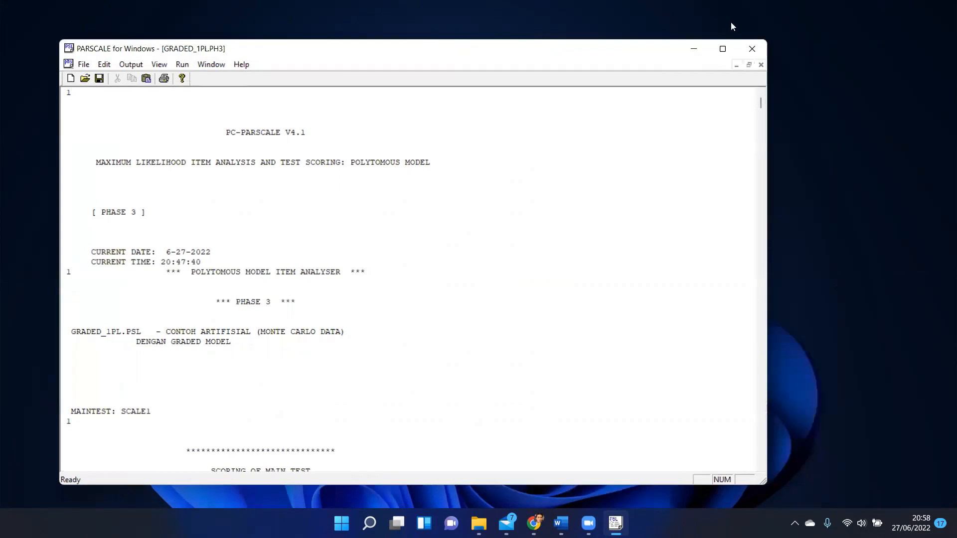